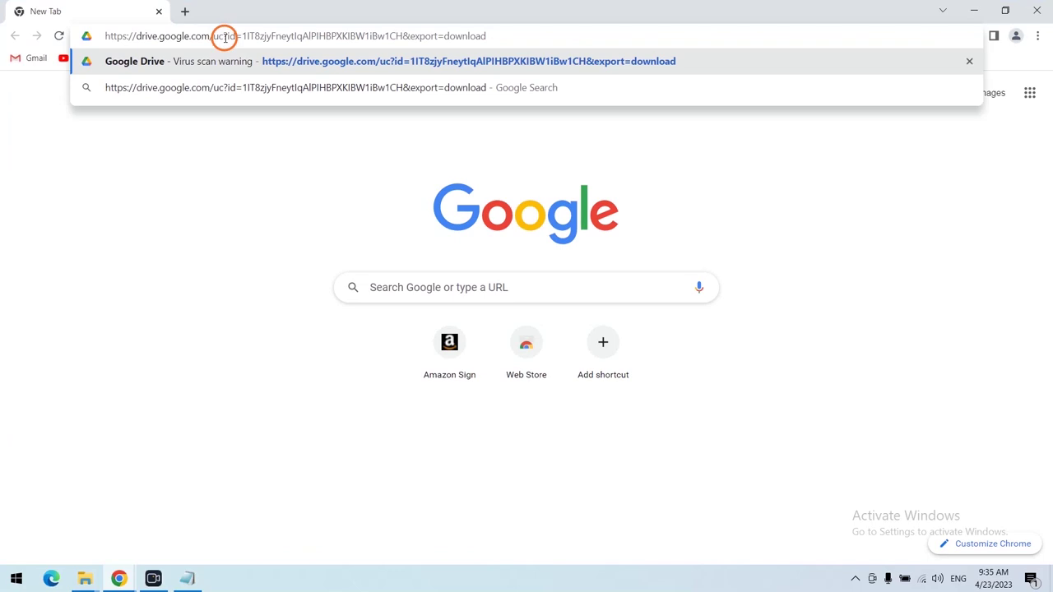
Step: Download ETVSetup_5.2.3_1118.zip from the Google Drive link without a virus scan and show the downloaded archive in its folder
key(Return)
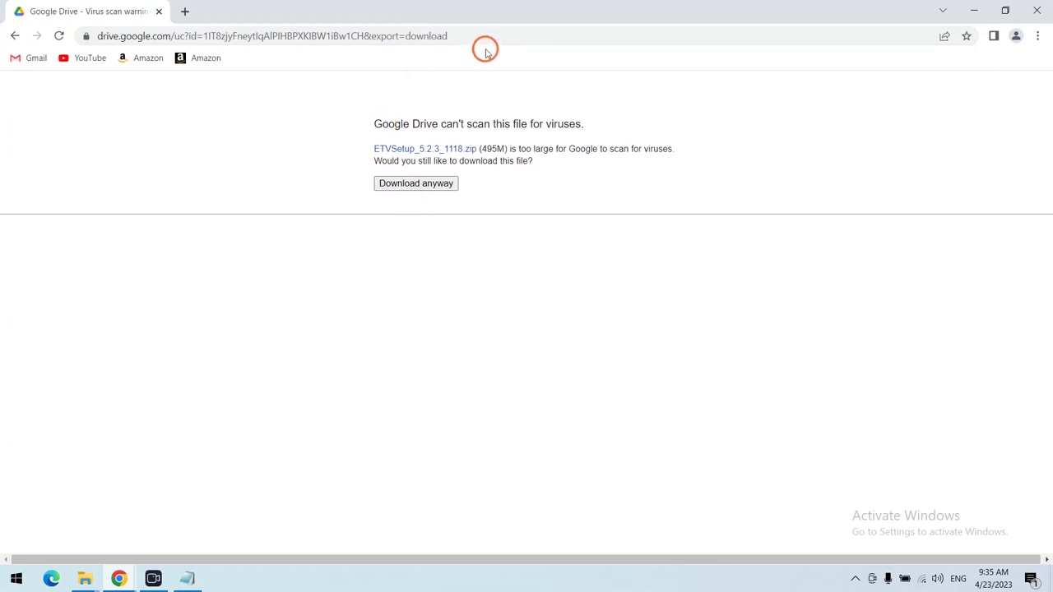
click(425, 187)
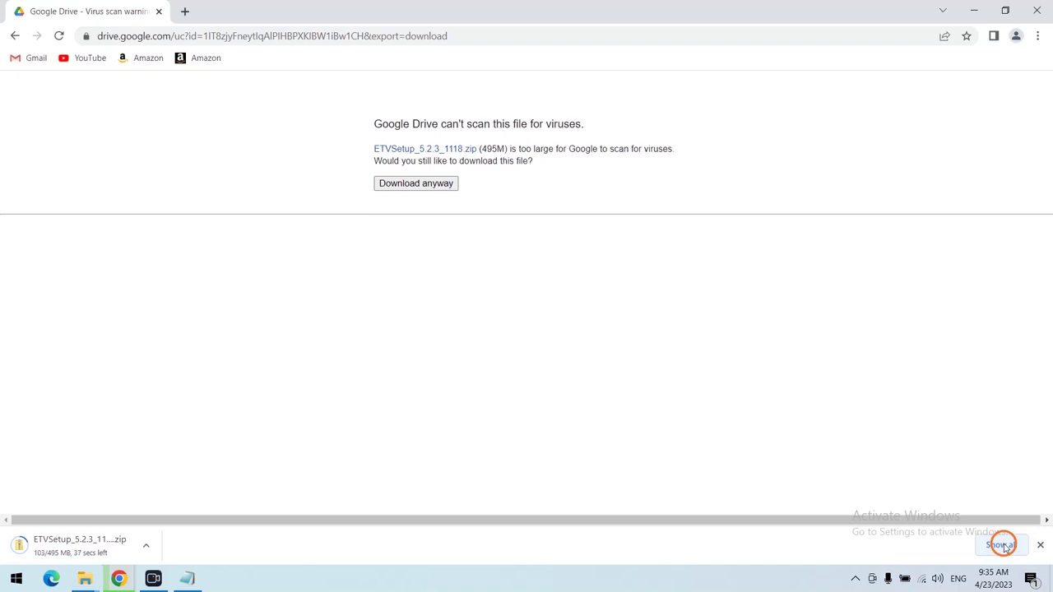
click(1000, 545)
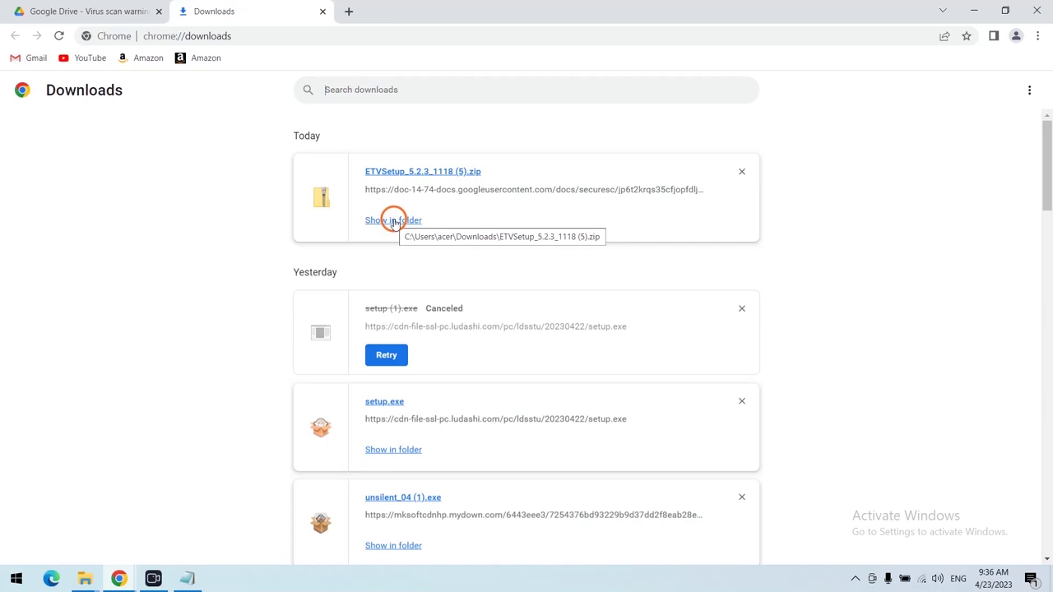
click(394, 220)
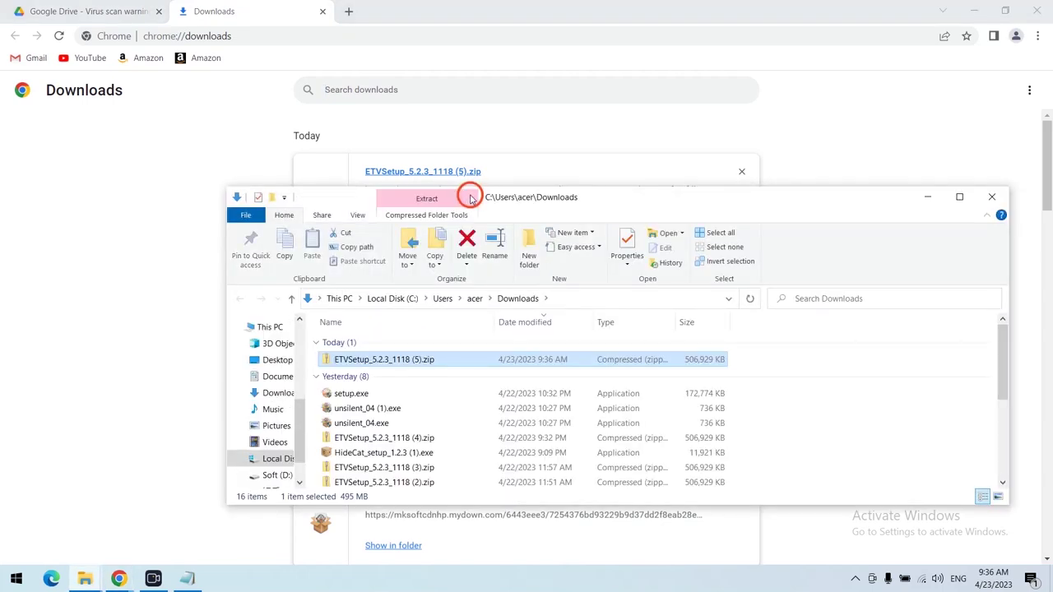
Step: Extract the downloaded ETVSetup archive to the ETV folder on the Desktop, replacing the existing ETVSetup.exe
click(470, 198)
double_click(602, 188)
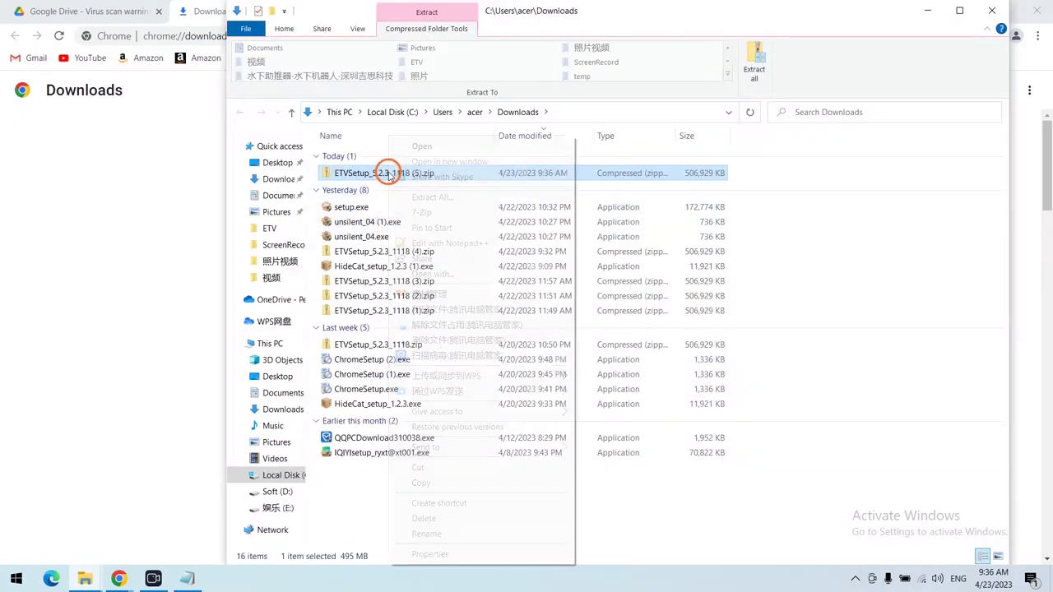
right_click(390, 176)
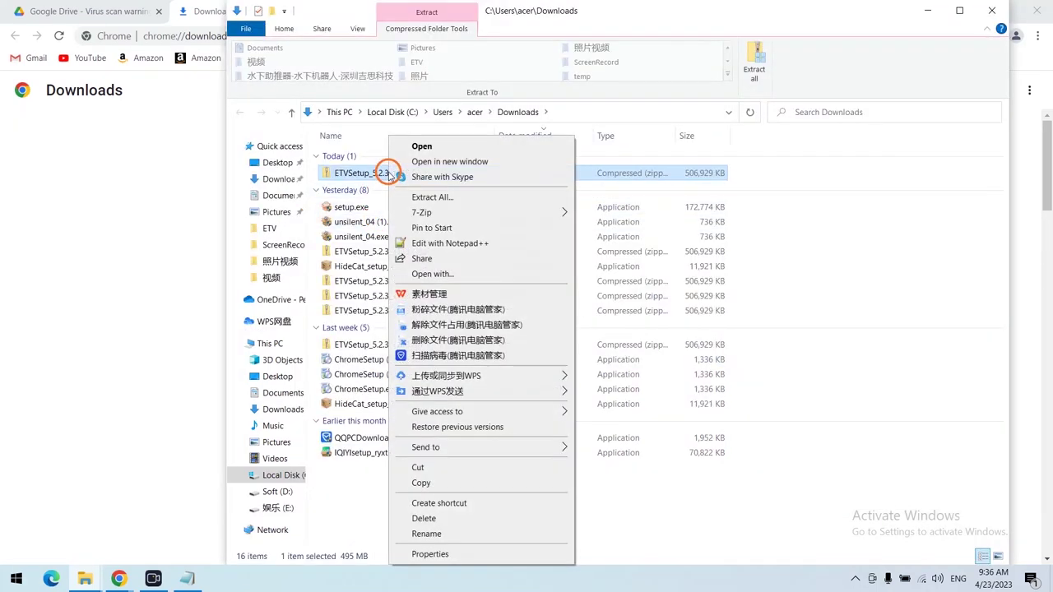
click(426, 199)
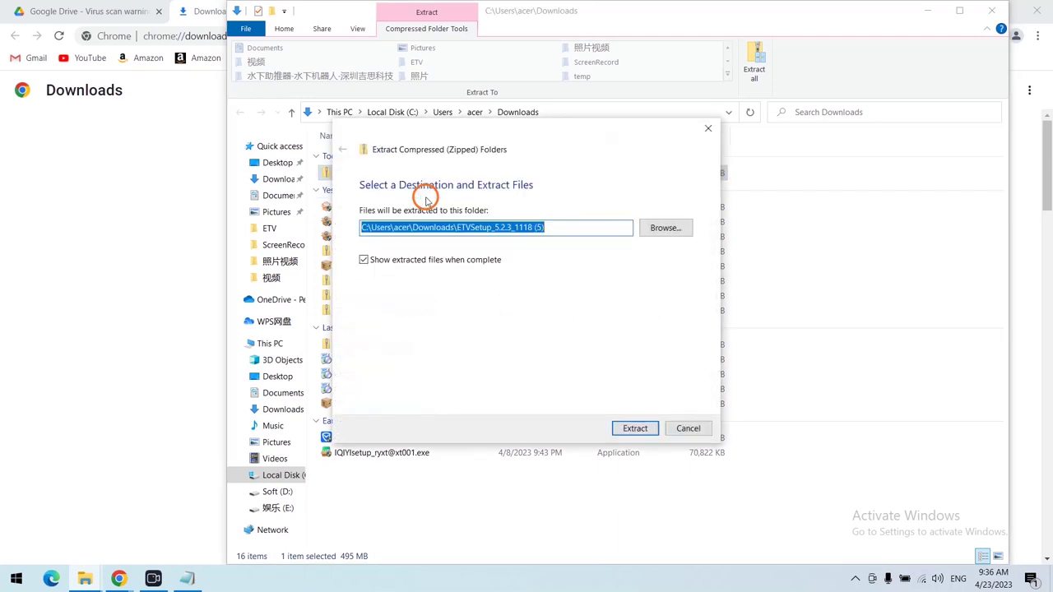
click(665, 228)
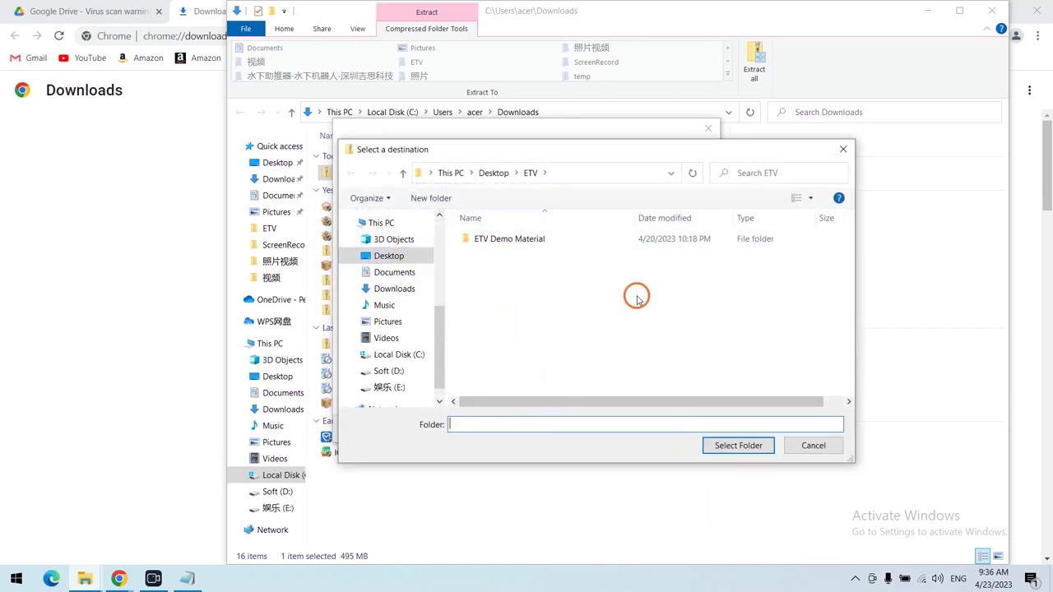
click(740, 445)
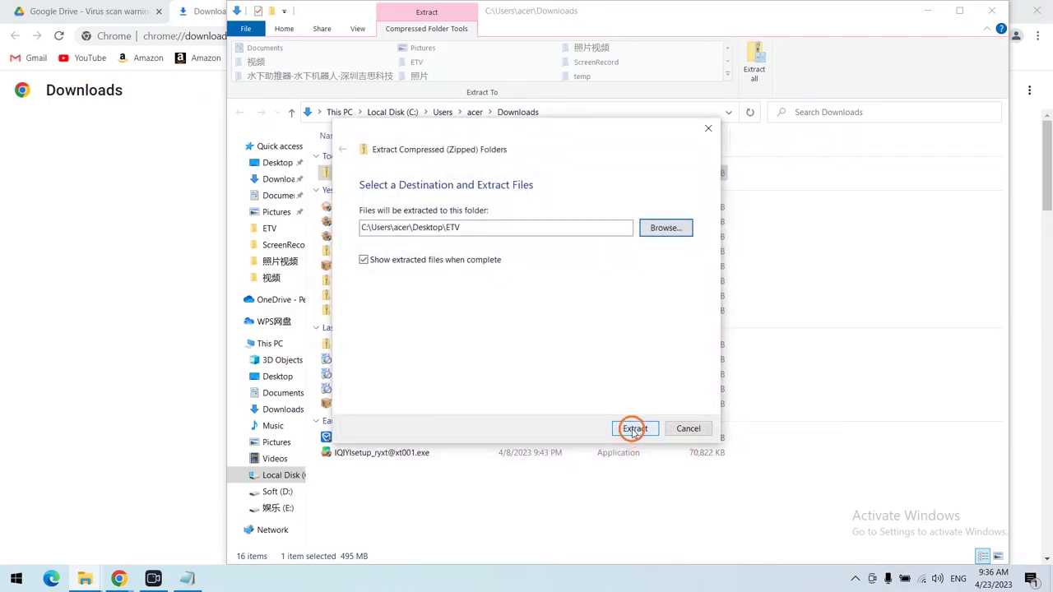
click(635, 429)
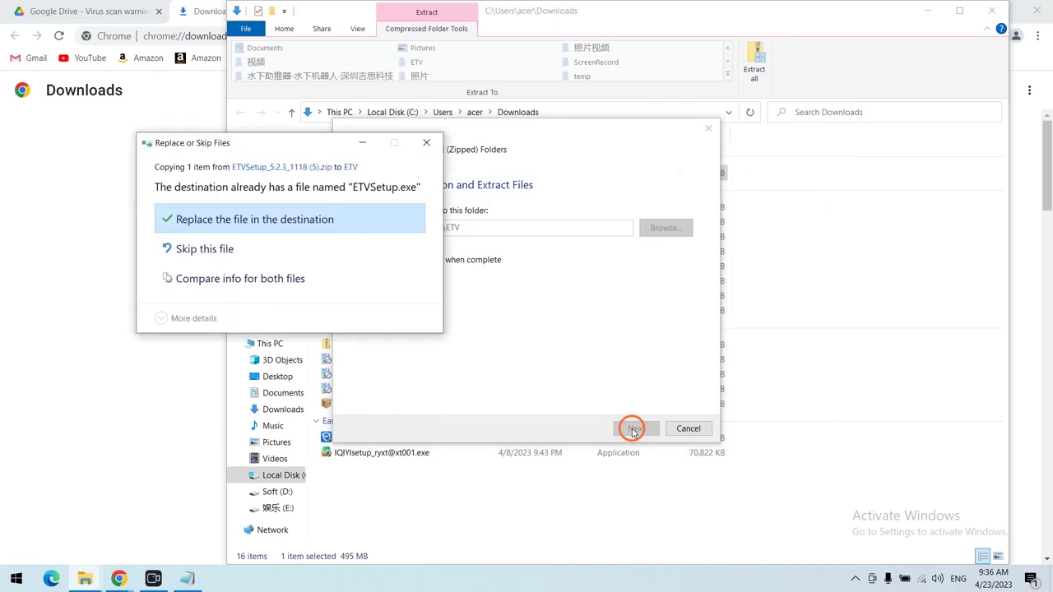
click(220, 215)
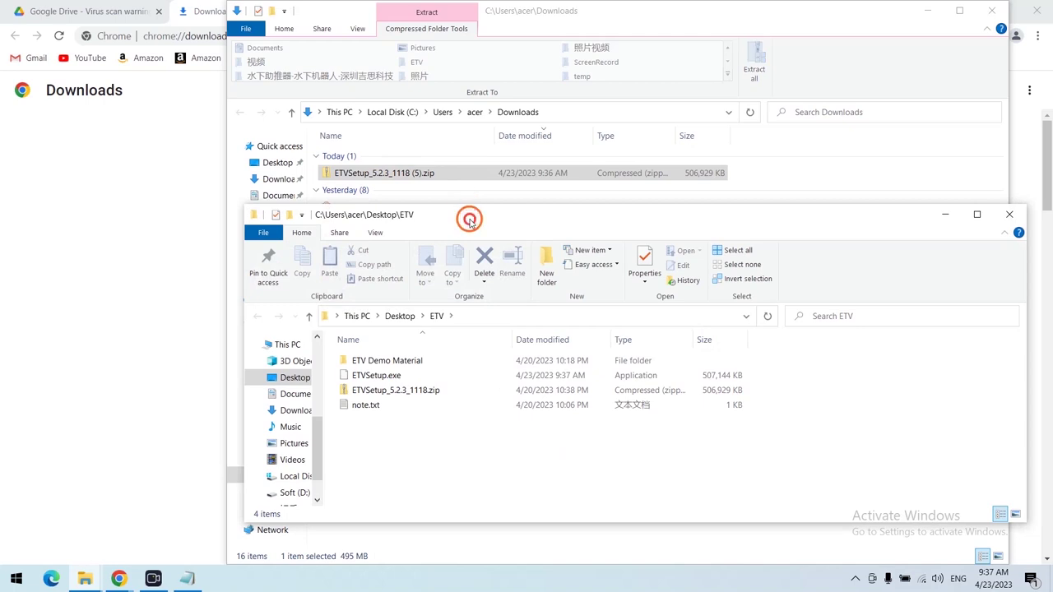
Step: Run ETVSetup.exe from the extracted ETV folder, allowing it past the Microsoft Defender SmartScreen block
double_click(468, 219)
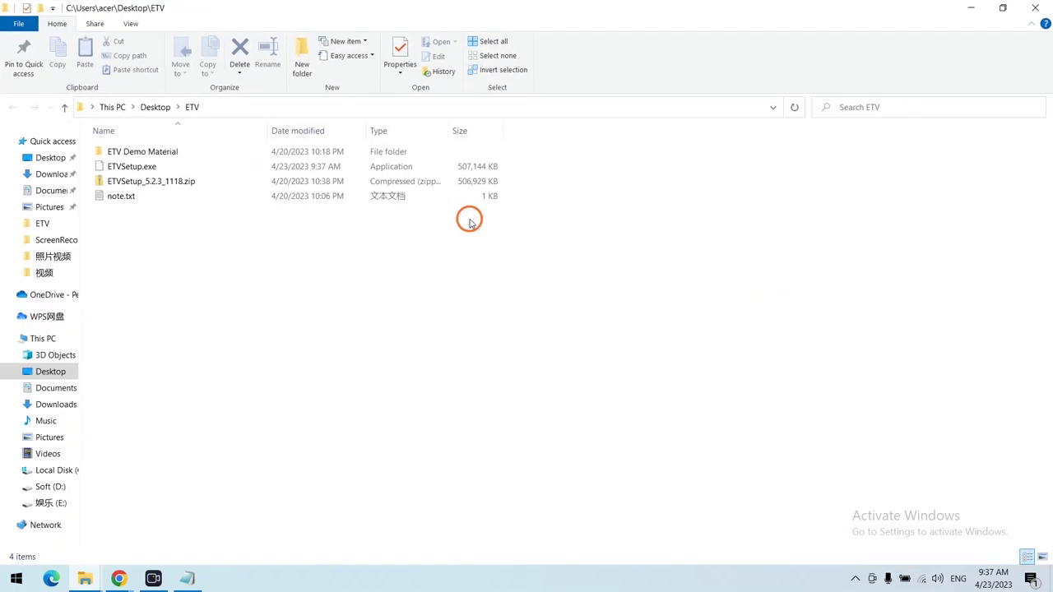
click(128, 170)
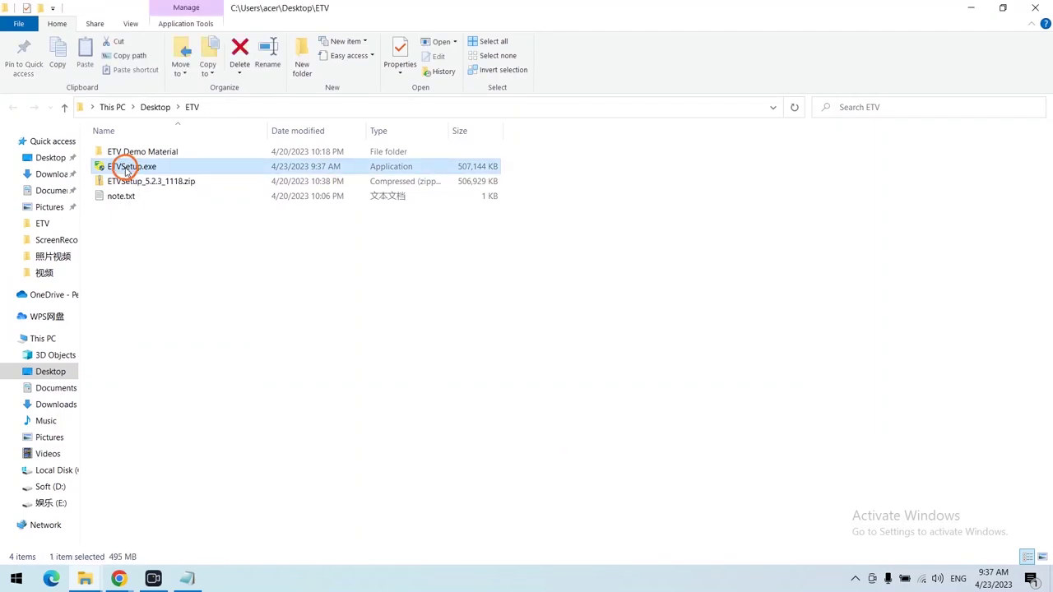
double_click(127, 171)
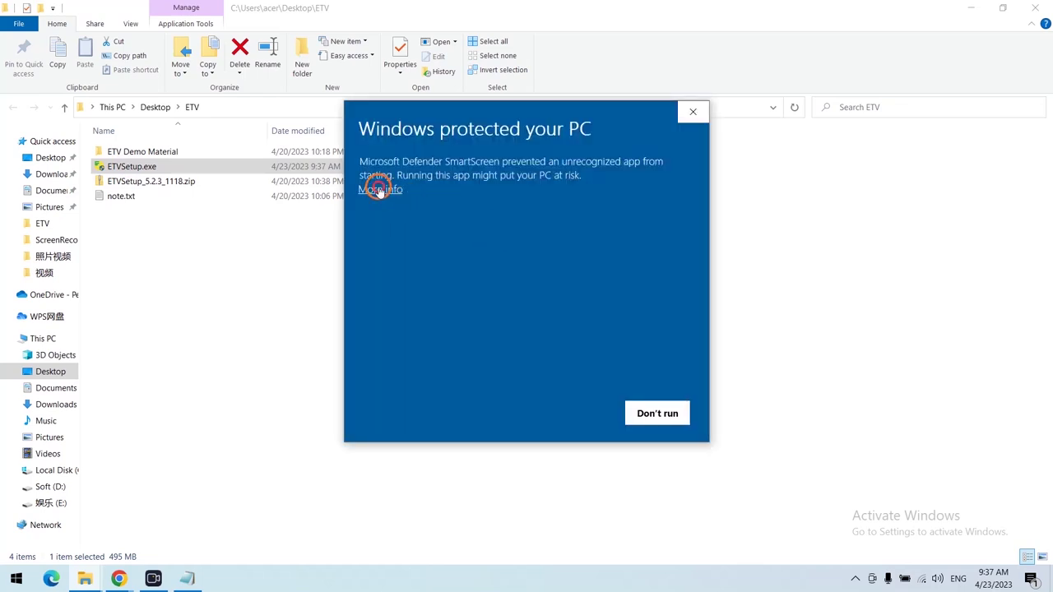
click(379, 190)
click(567, 414)
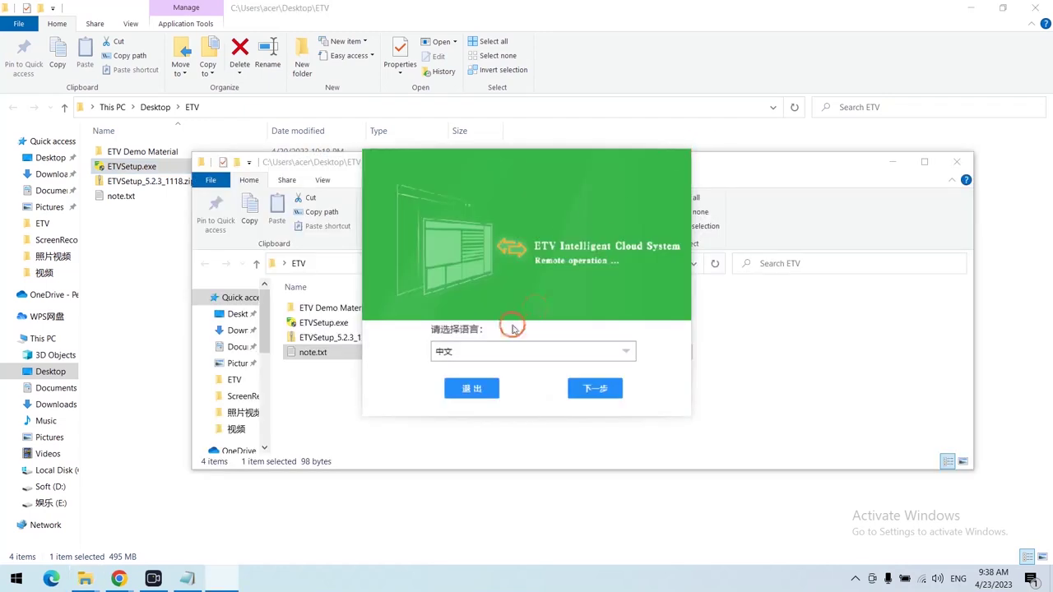
Step: Install ETV with English as the language and D:\ETV\ as the install path, and accept the computer restart
click(485, 353)
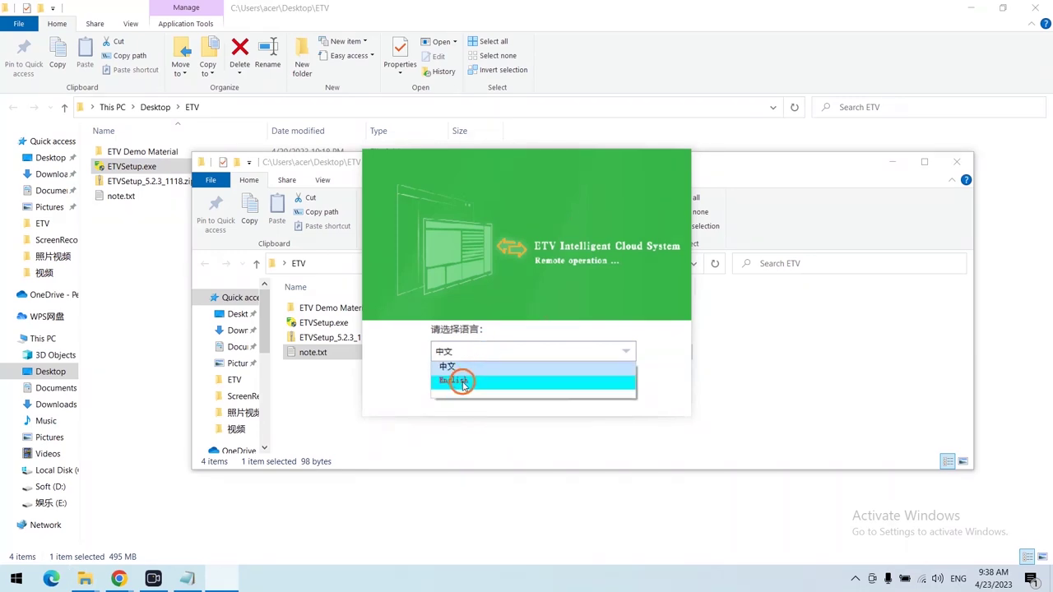
click(463, 383)
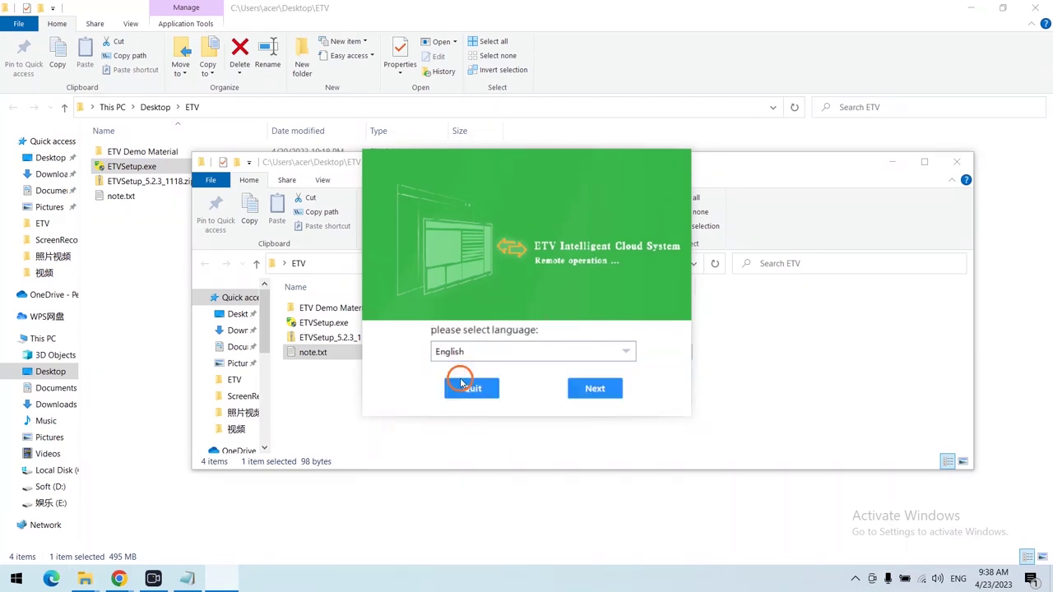
click(598, 390)
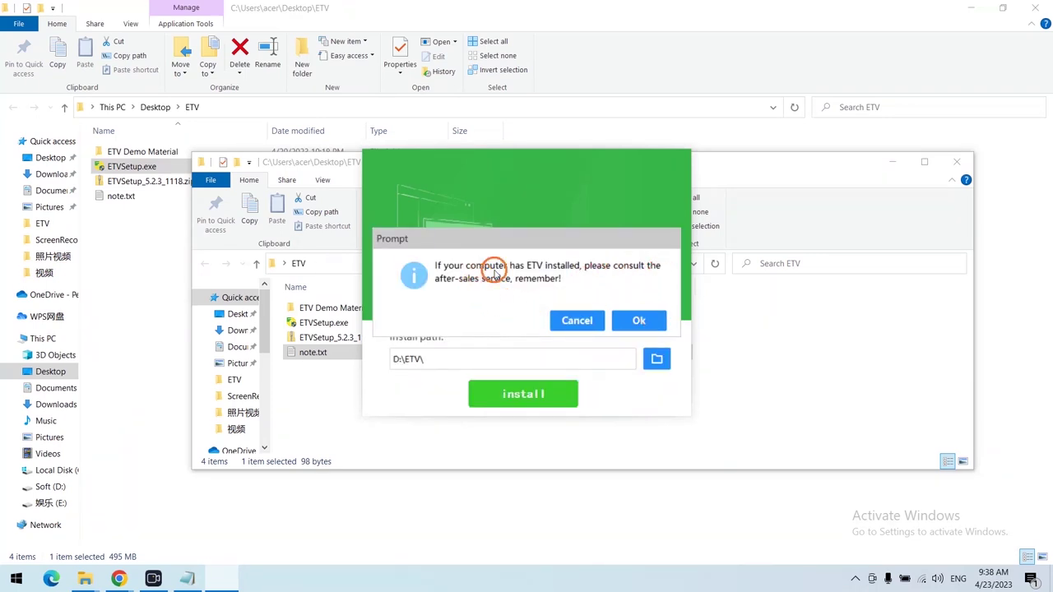
click(639, 321)
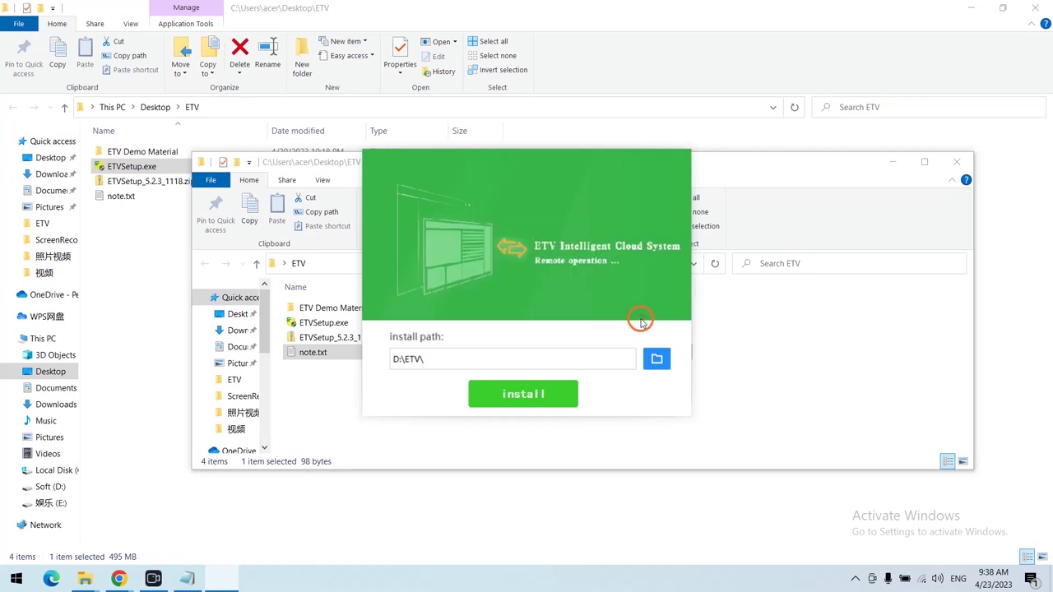
click(523, 397)
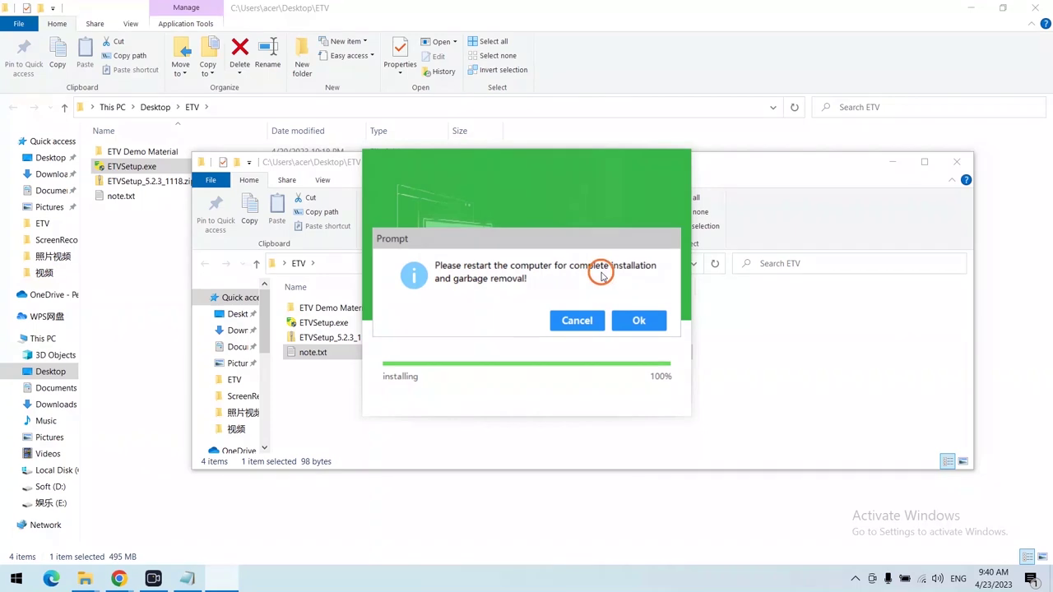
click(646, 321)
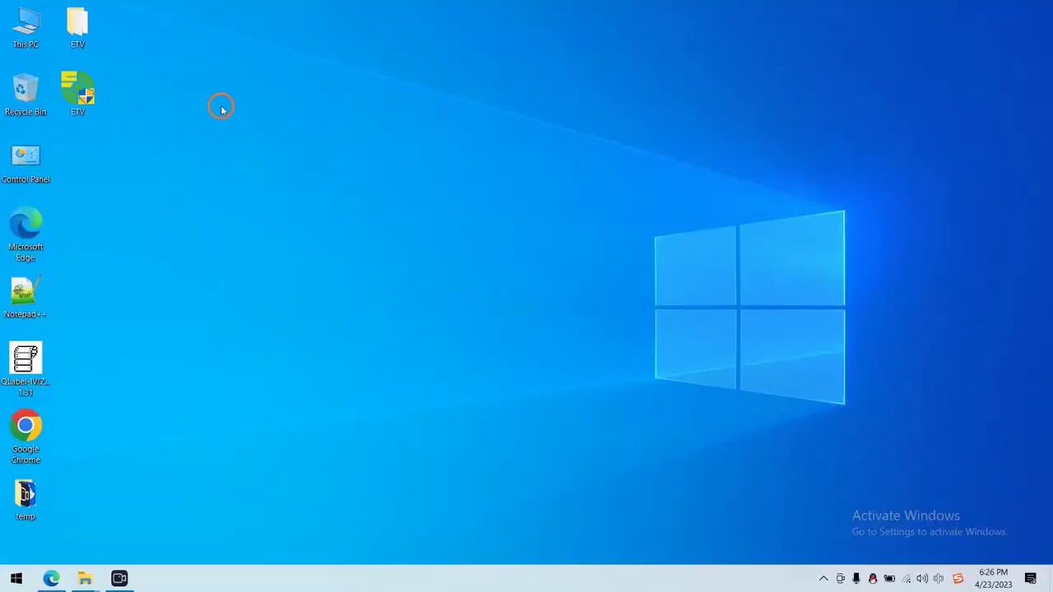
Step: Launch ETV from the desktop and log in to its web console with the admin account
click(86, 92)
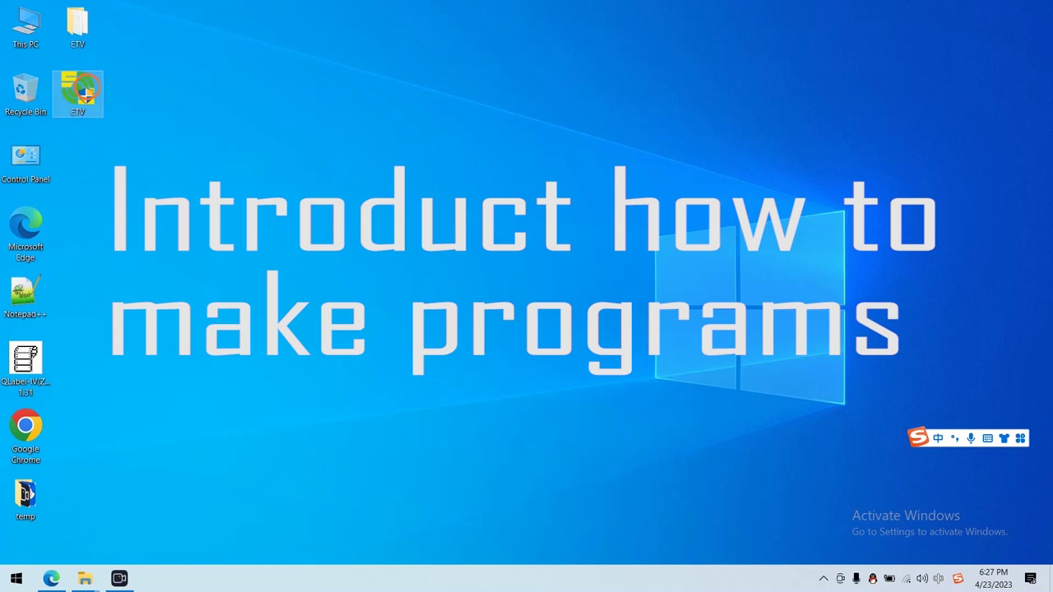
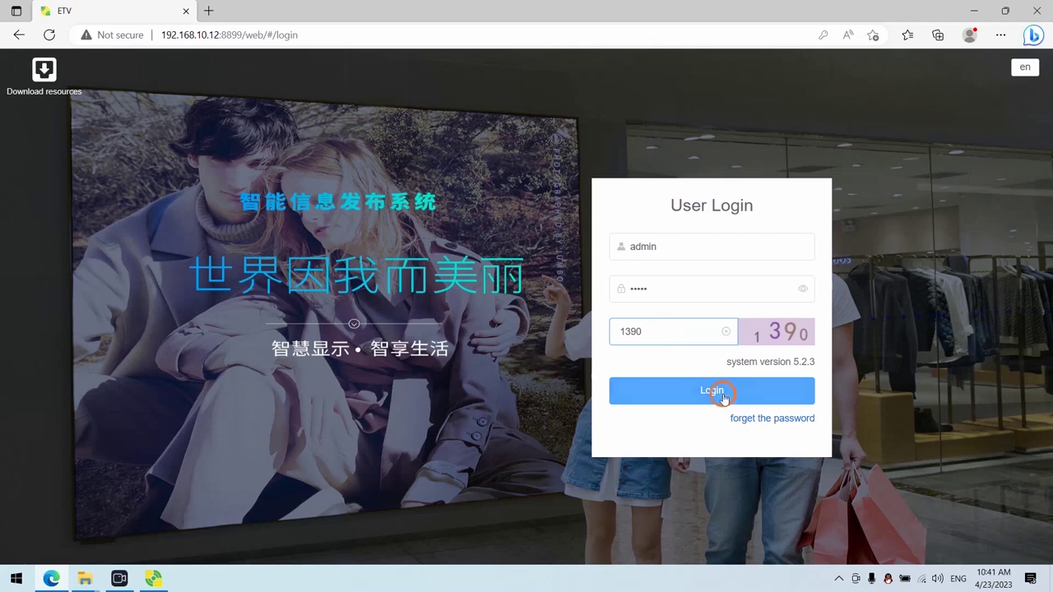
click(723, 397)
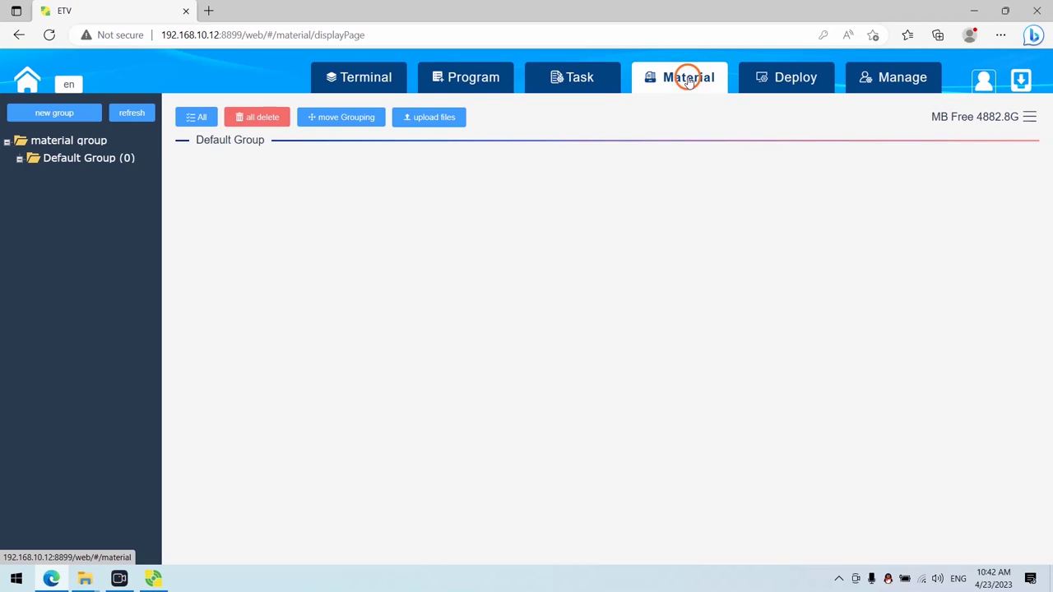
Step: Add the two Geneinno videos, s1-1 to s1-3.png and the four Trident pictures from ETV Demo Material to the material upload list
click(433, 118)
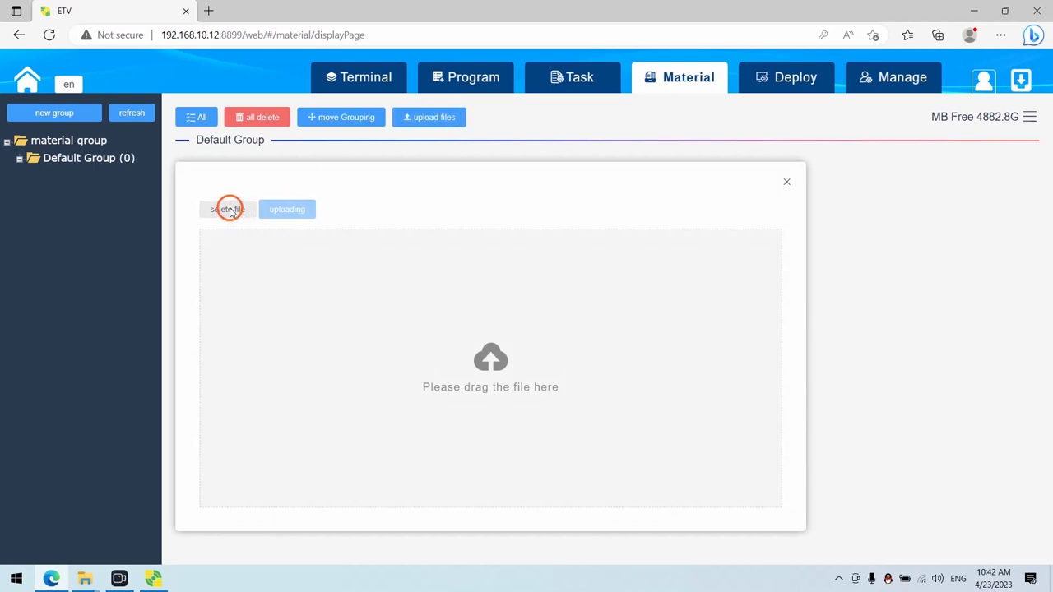
click(229, 210)
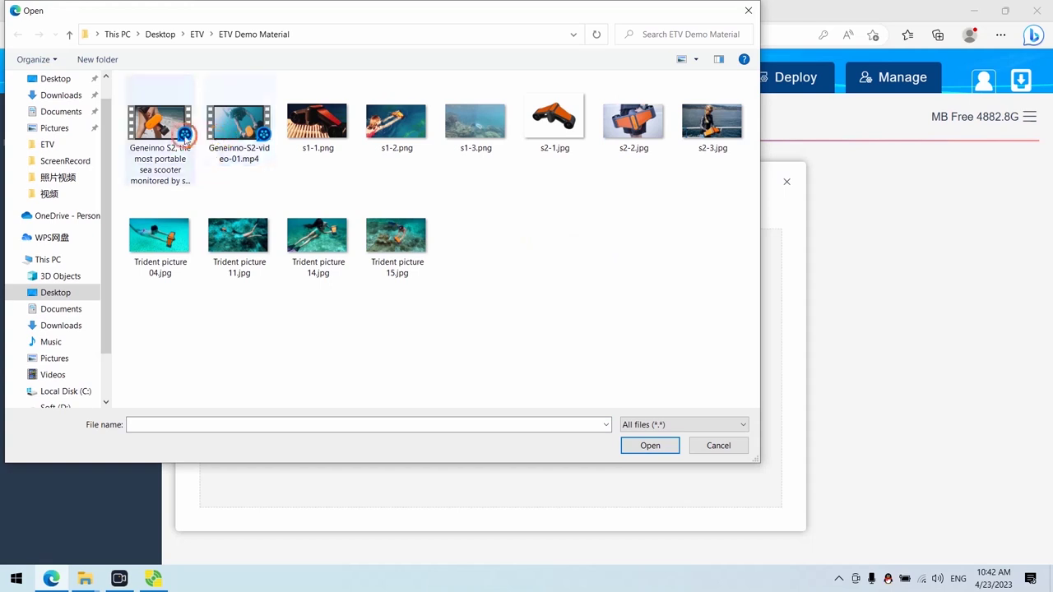
click(247, 135)
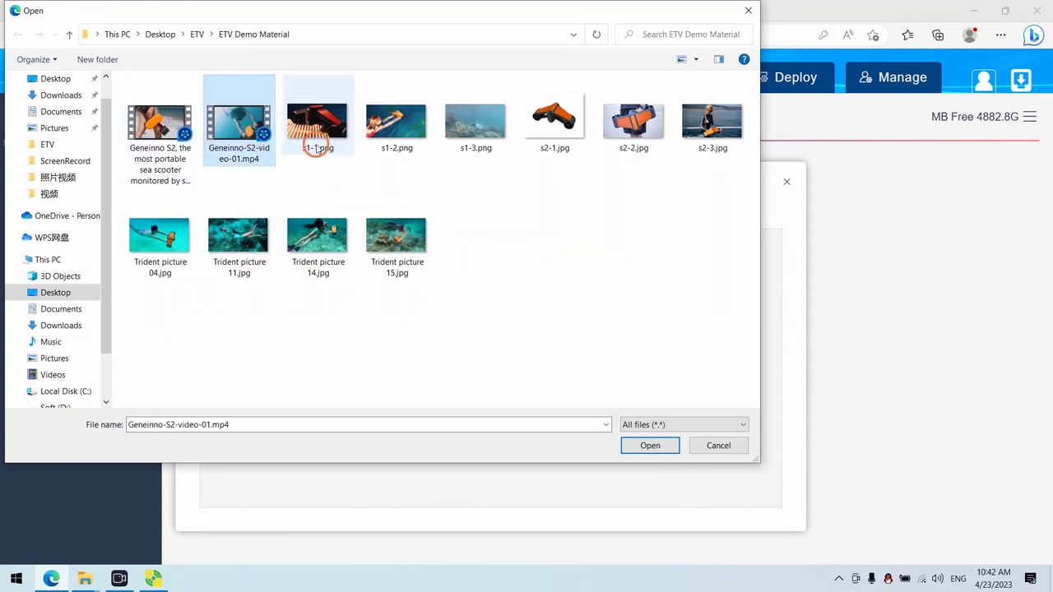
click(390, 132)
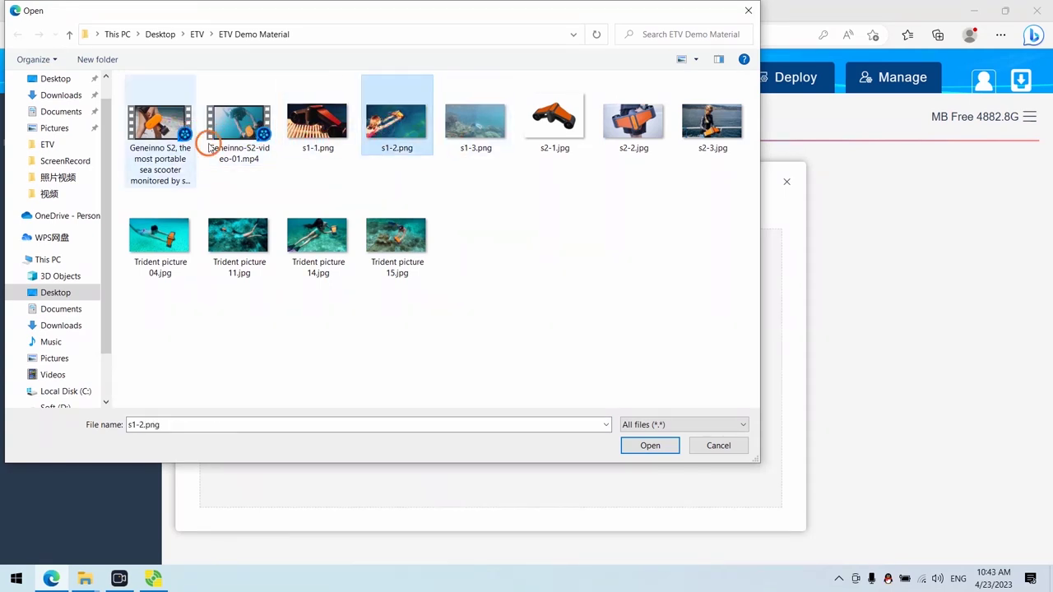
drag(693, 322, 120, 119)
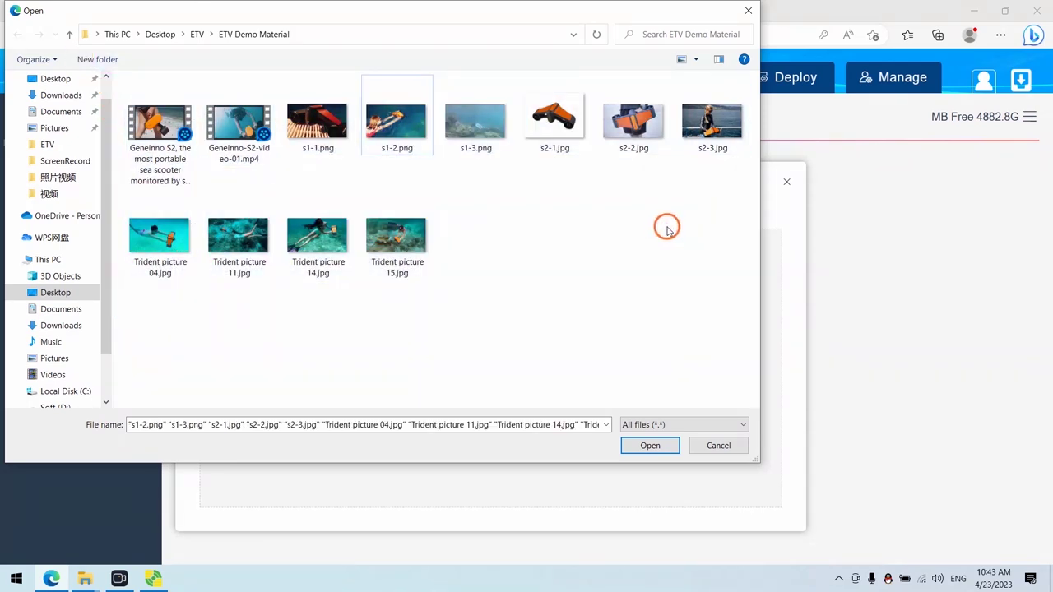
click(649, 445)
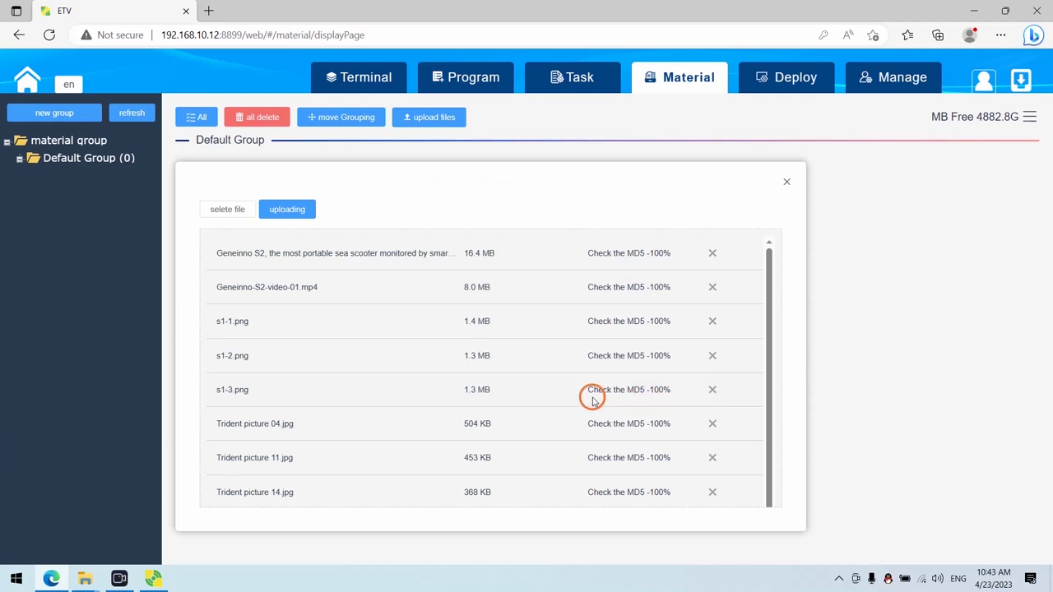
Step: Upload the listed videos and pictures to the Default Group of materials and close the upload dialog
scroll(565, 418, down, 1)
scroll(565, 418, up, 1)
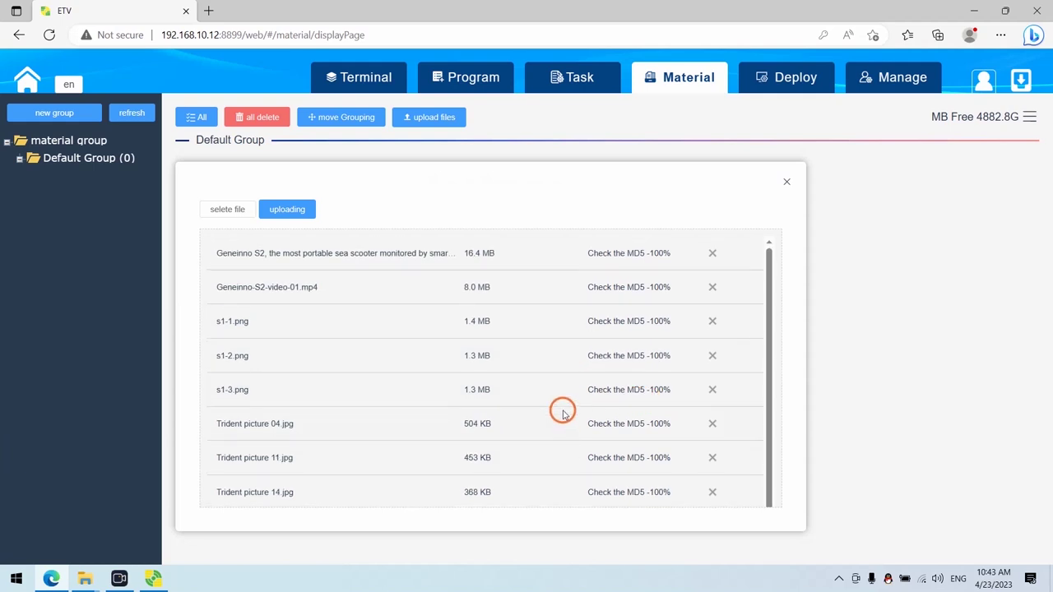
click(287, 211)
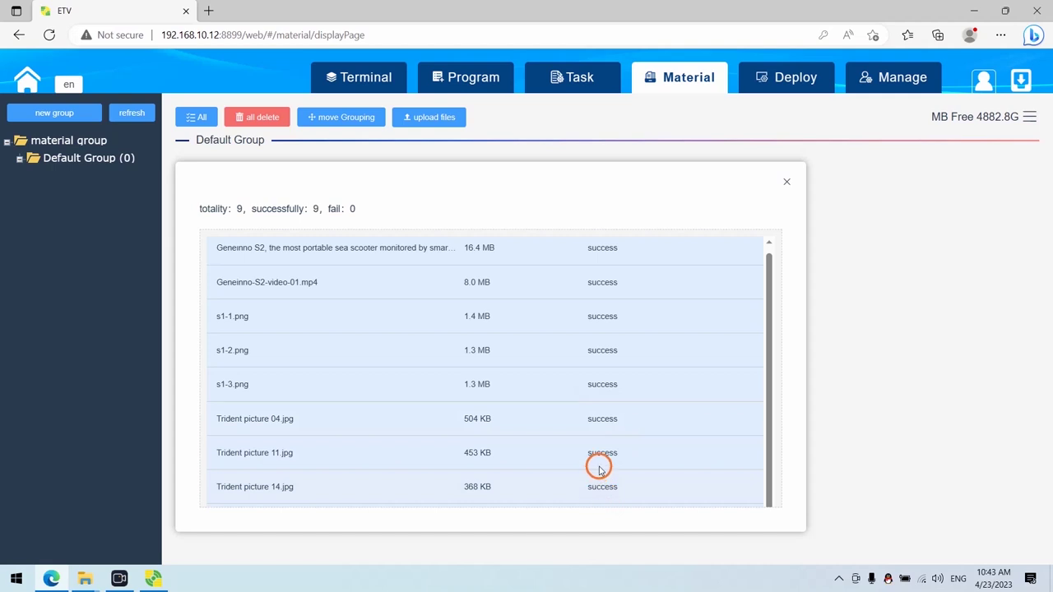
scroll(634, 350, up, 1)
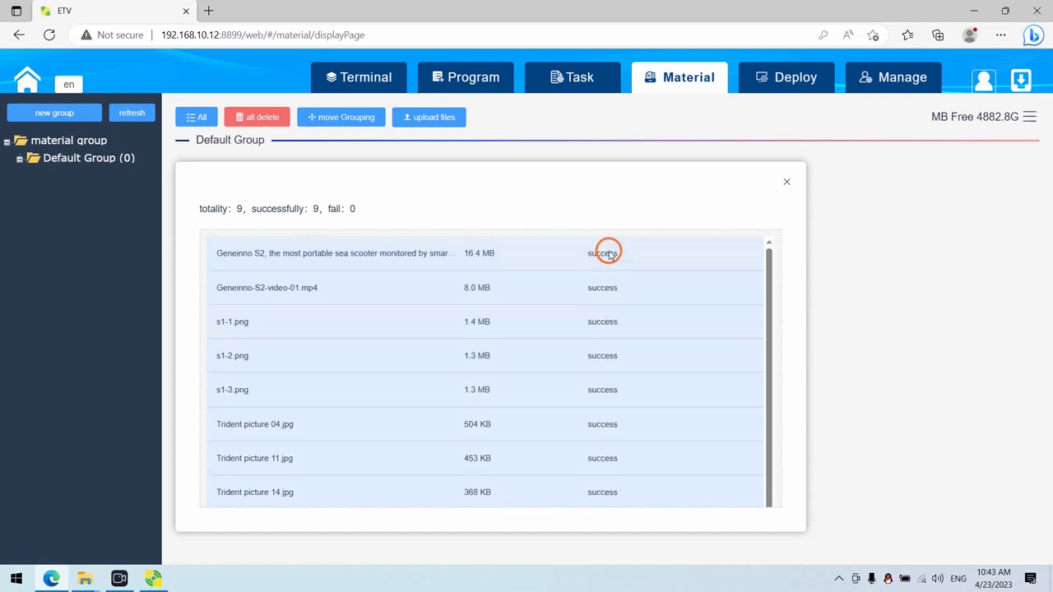
click(788, 182)
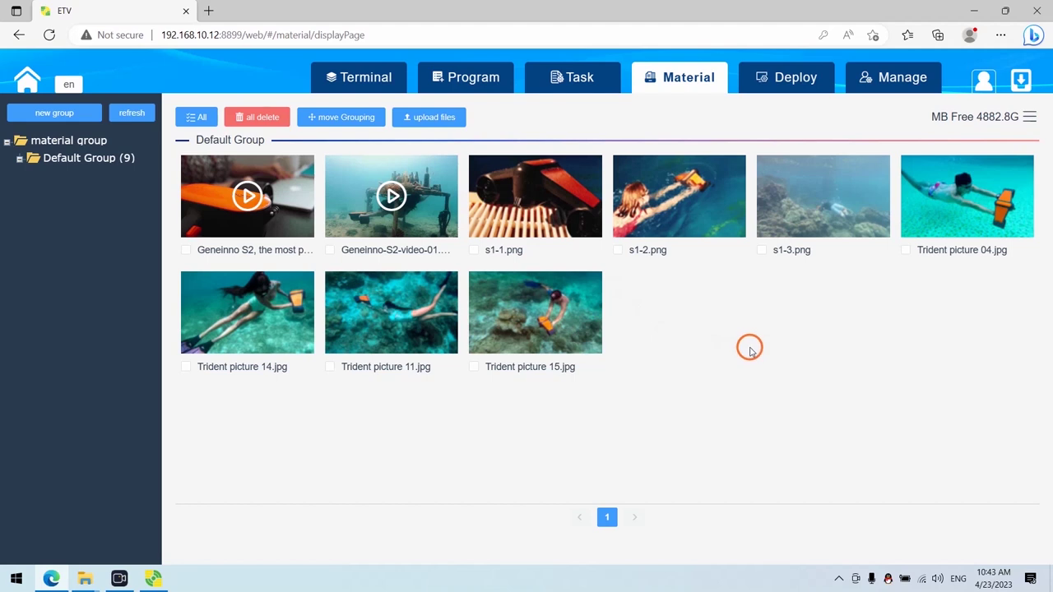
Step: Start a new program named demo in the Default Group
click(464, 77)
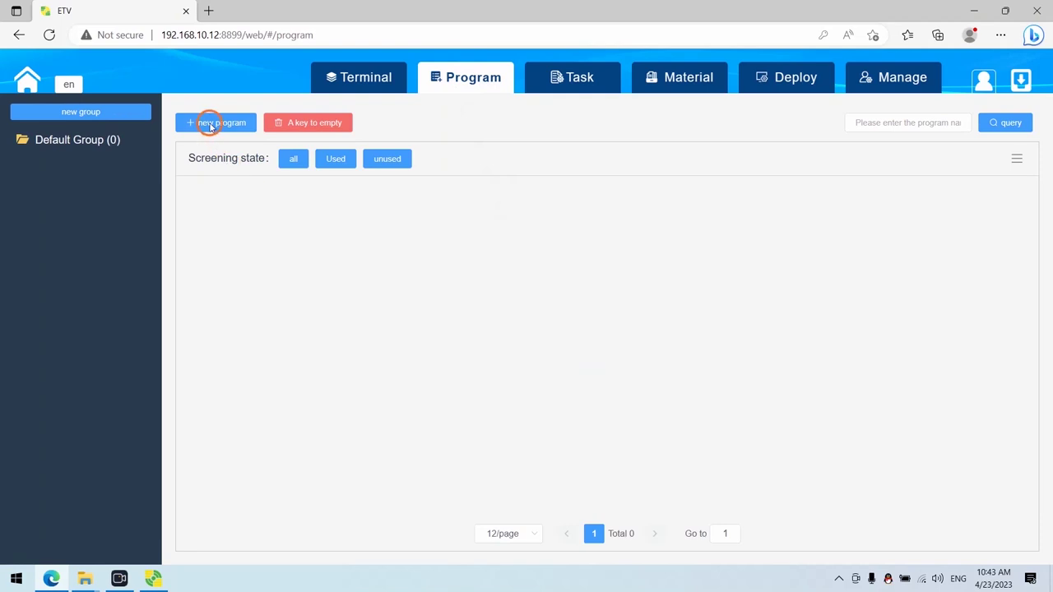
click(212, 125)
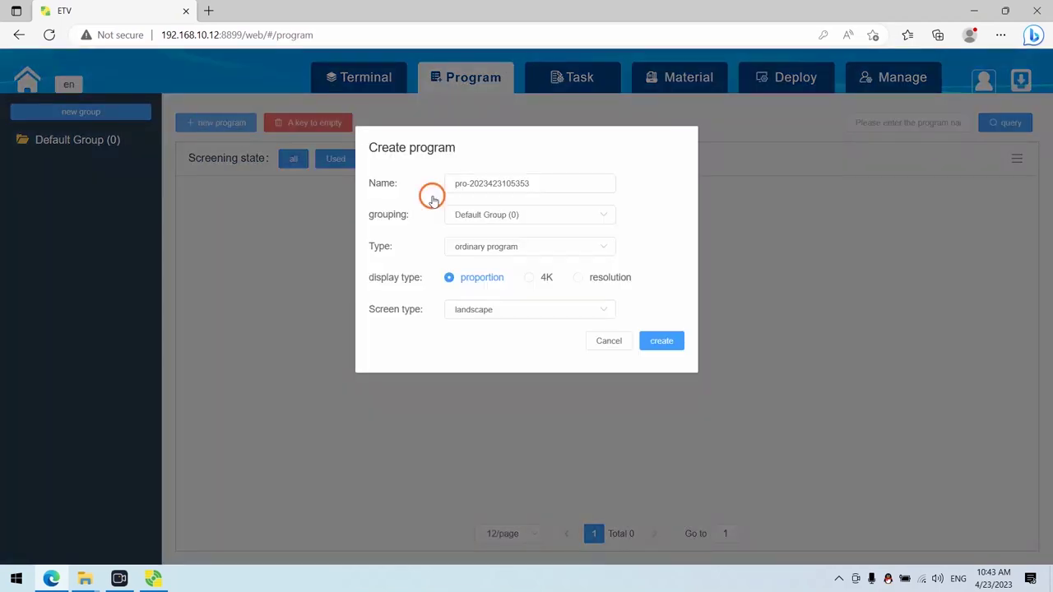
click(540, 182)
drag(541, 183, 414, 176)
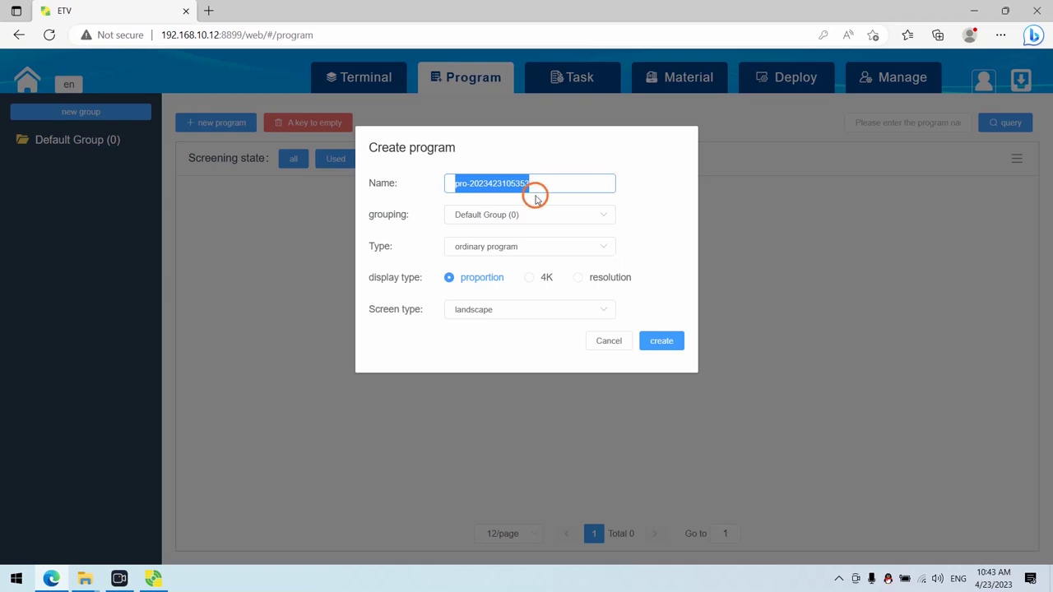
text(demo)
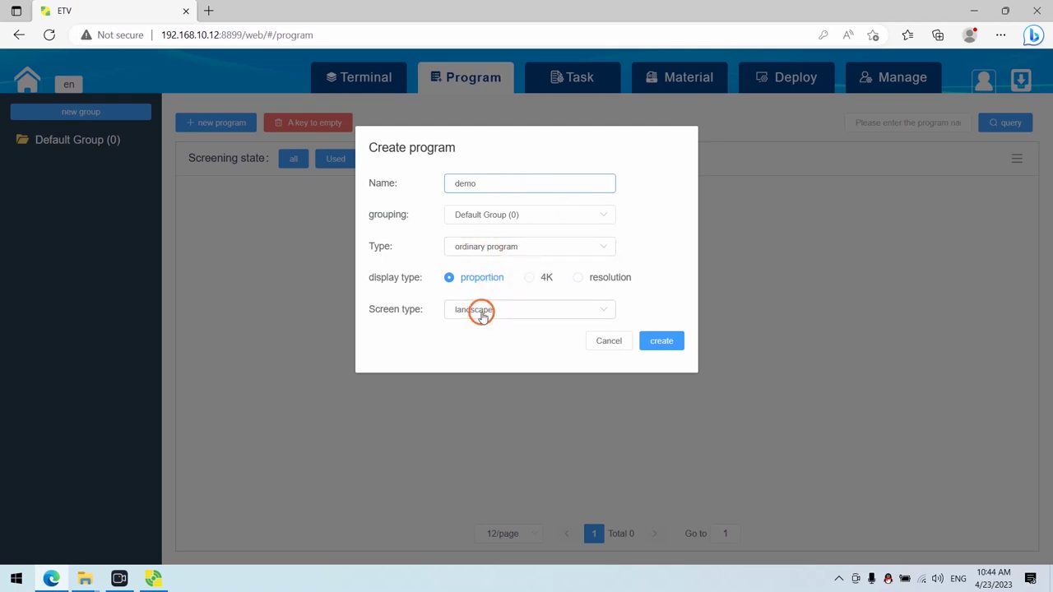
Step: Set the program's screen type to vertical and create the program
click(384, 313)
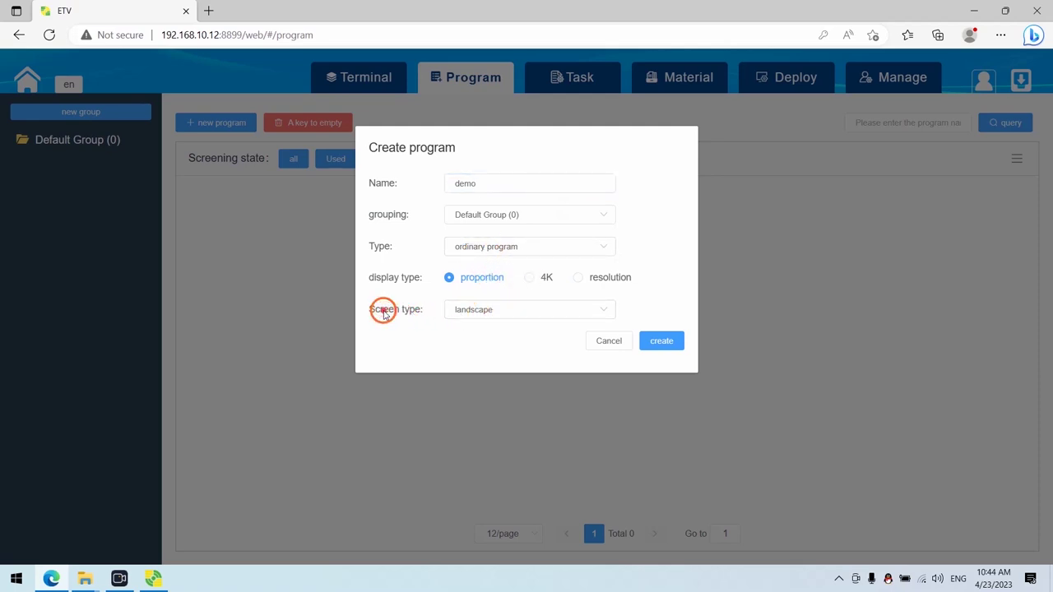
click(483, 315)
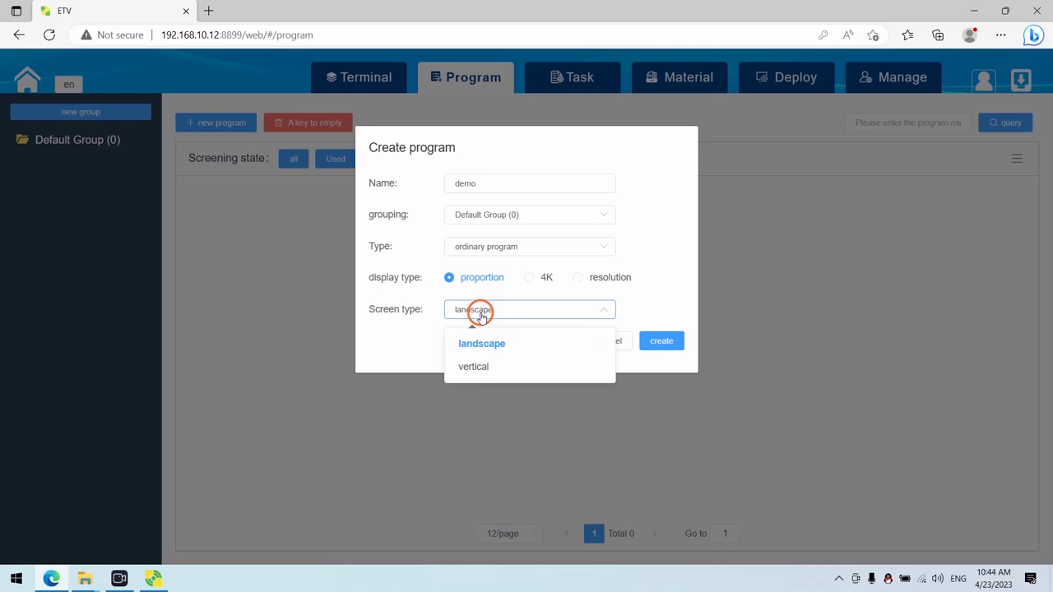
click(475, 346)
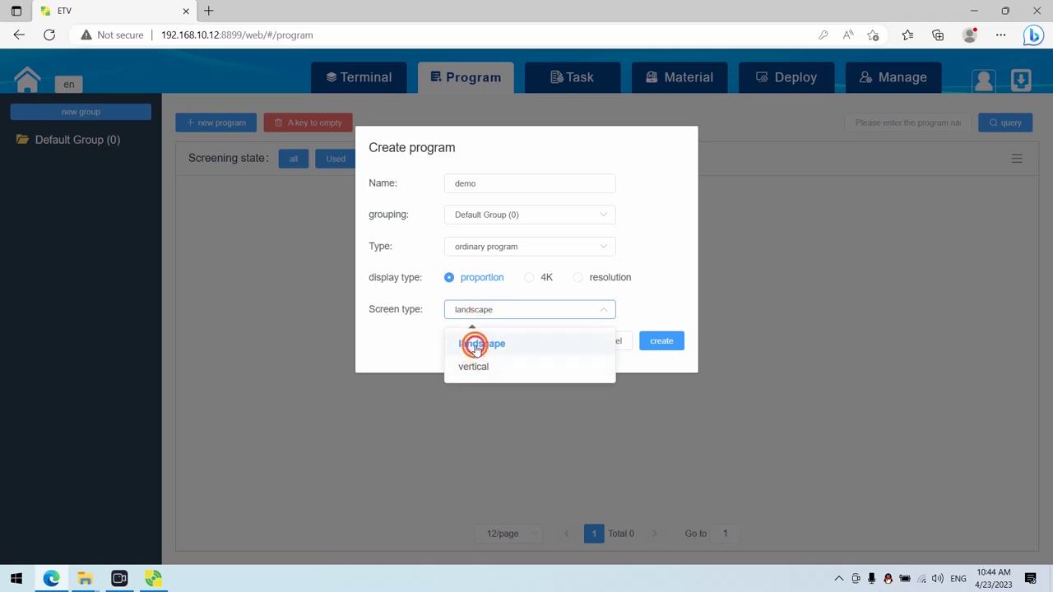
click(489, 306)
click(474, 344)
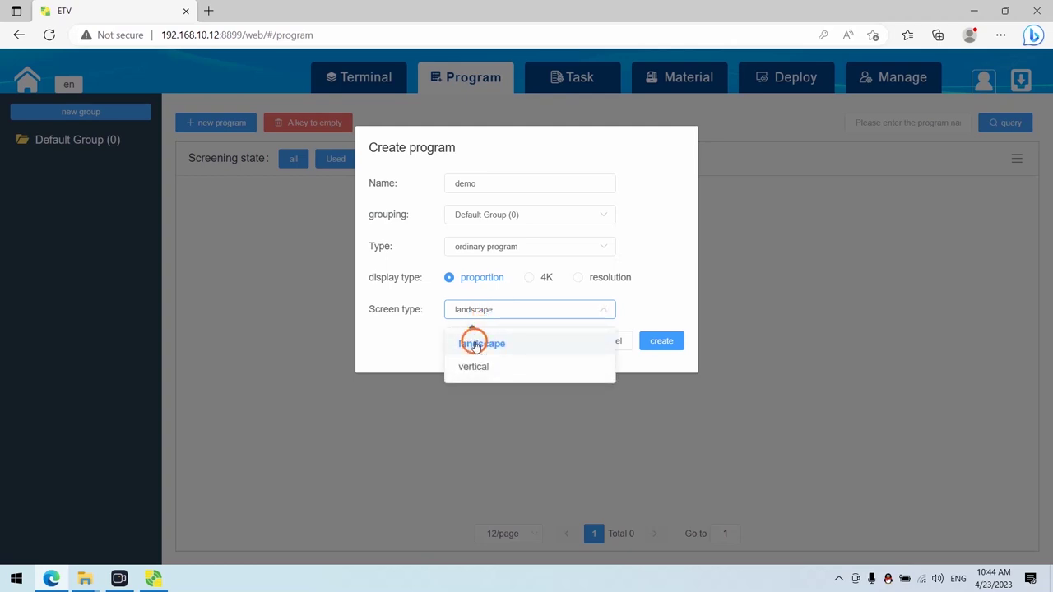
click(485, 369)
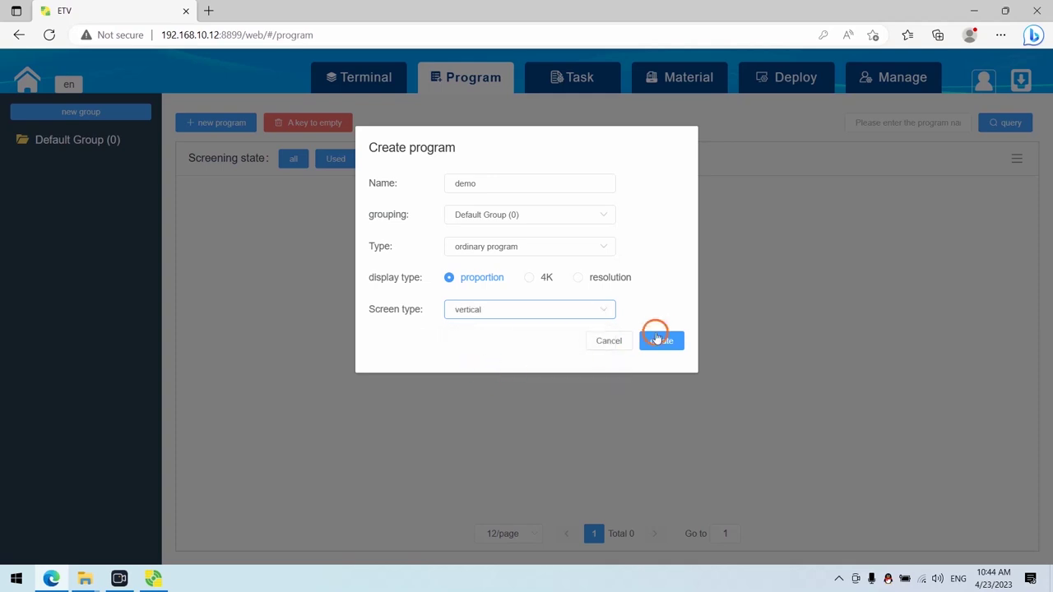
click(663, 339)
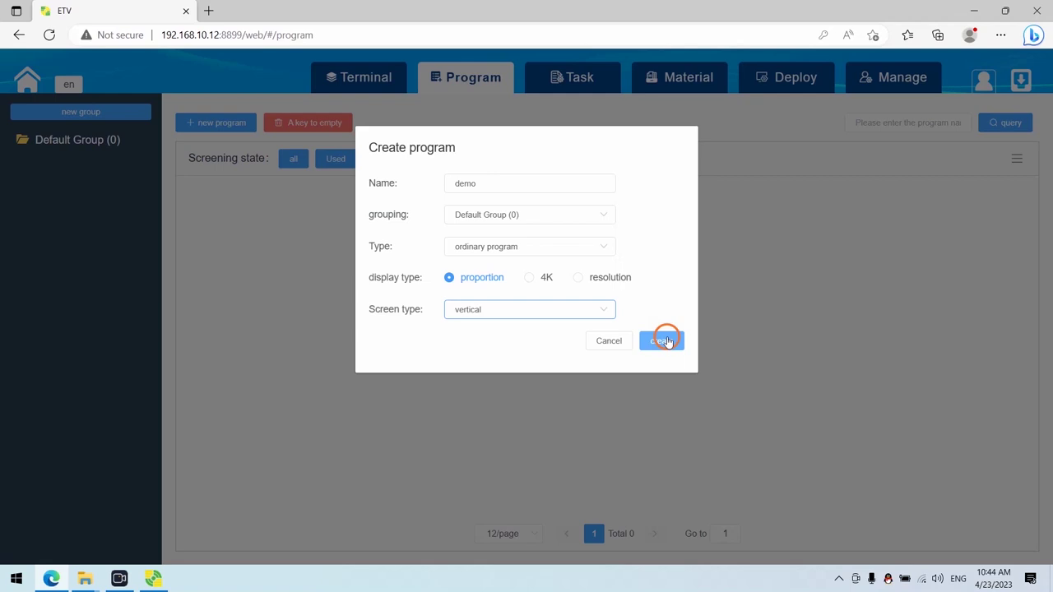
click(664, 340)
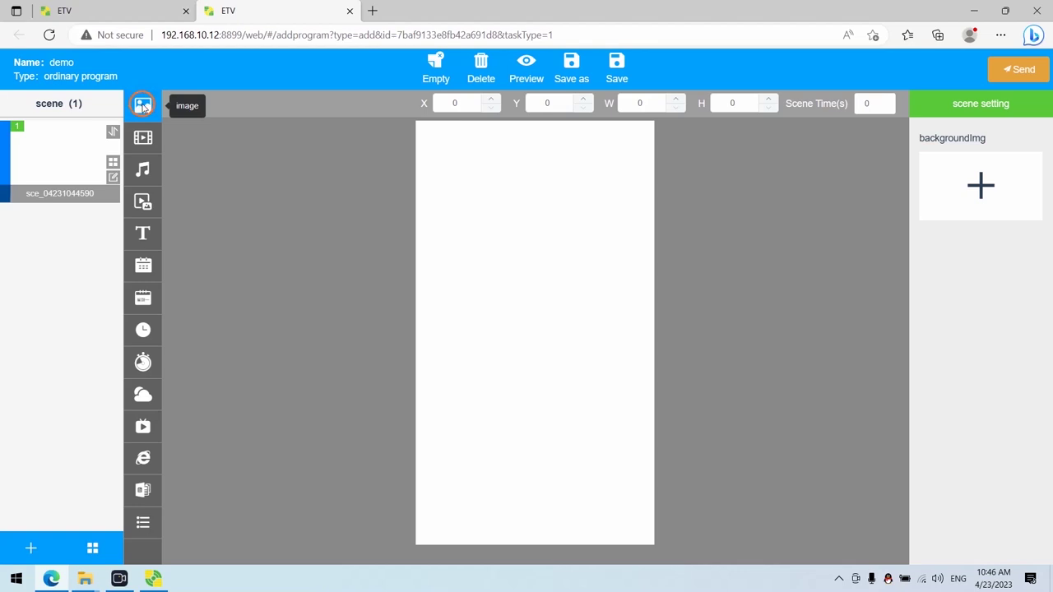
Step: Place an image area about 1068 × 634 at the top of the canvas and fill it with s1-1.png, s1-3.png and s1-2.png
drag(142, 105, 414, 165)
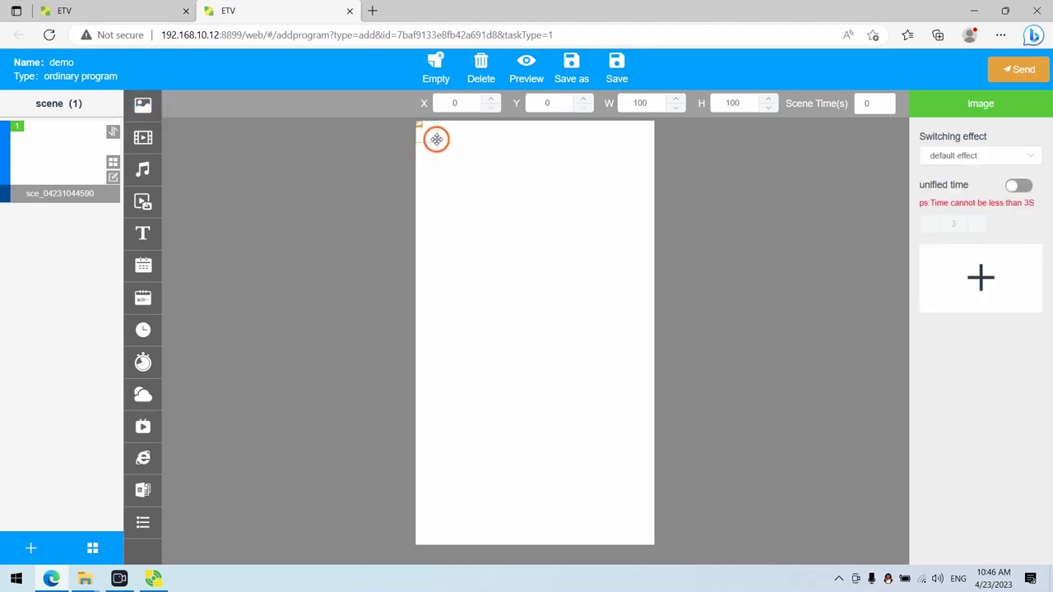
drag(437, 145, 648, 256)
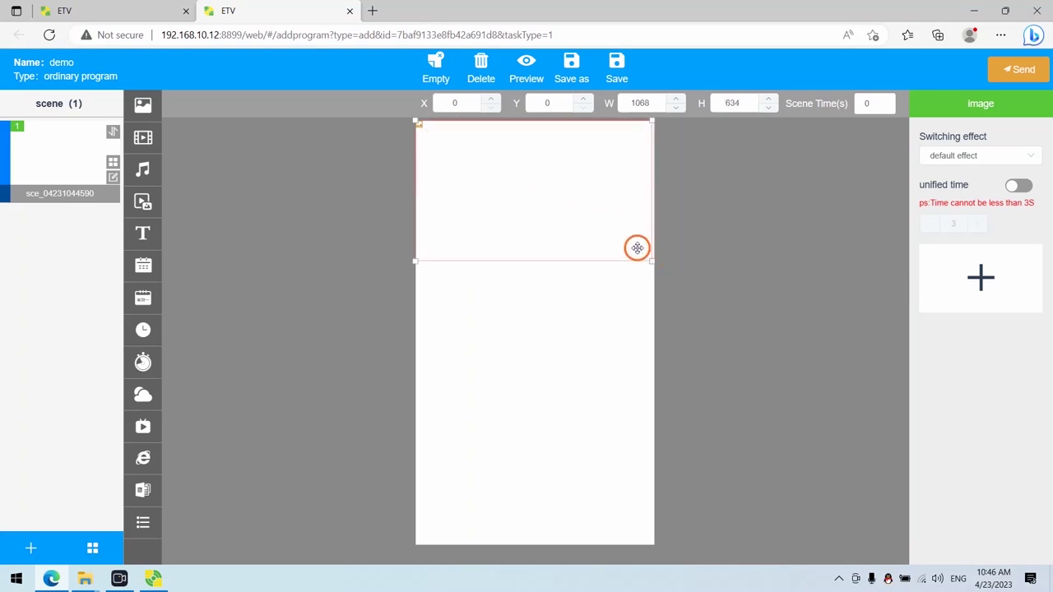
click(980, 277)
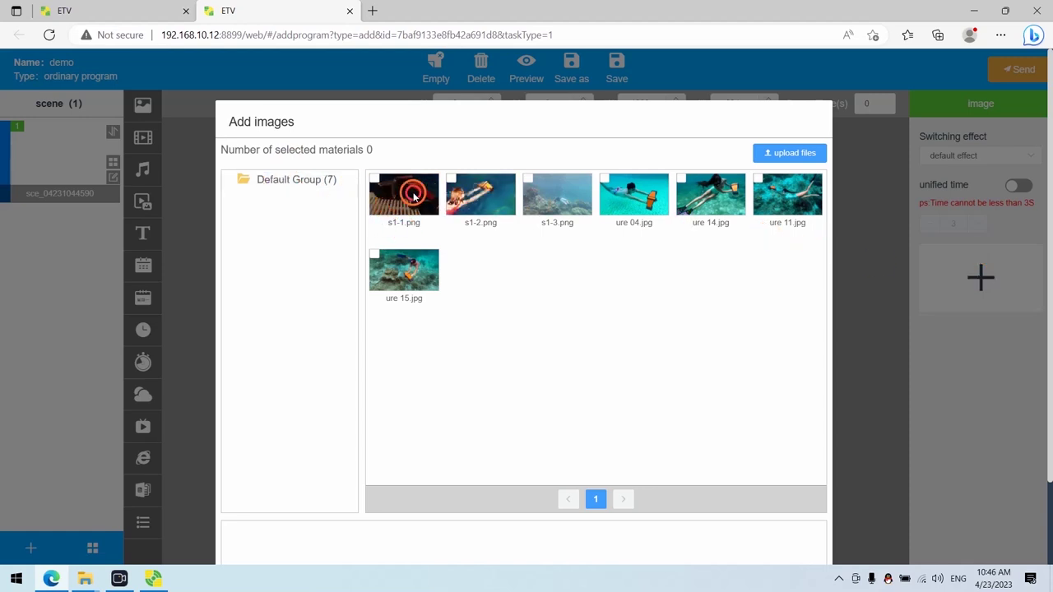
click(551, 206)
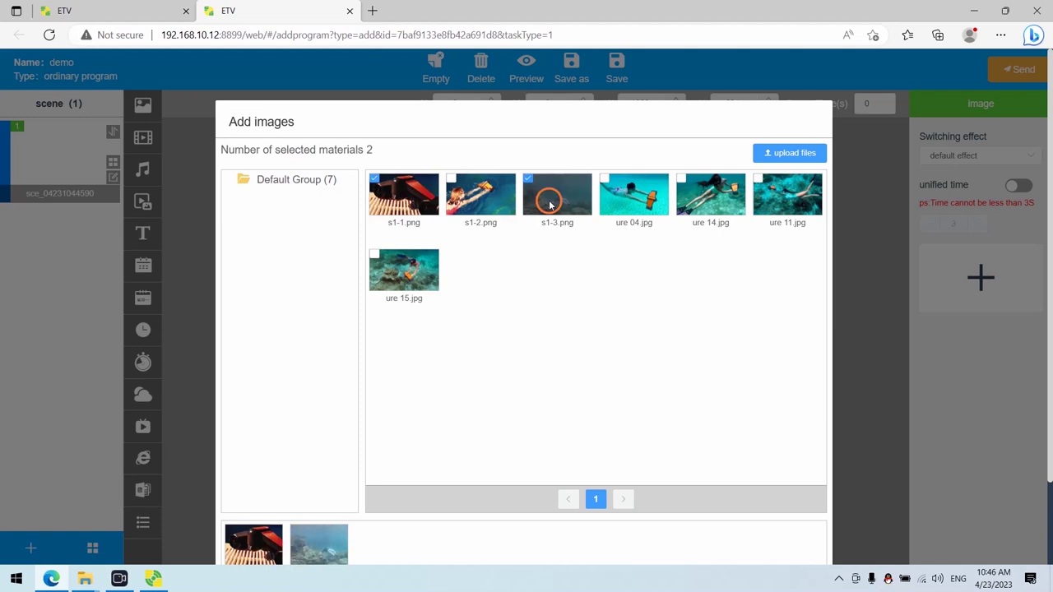
click(457, 181)
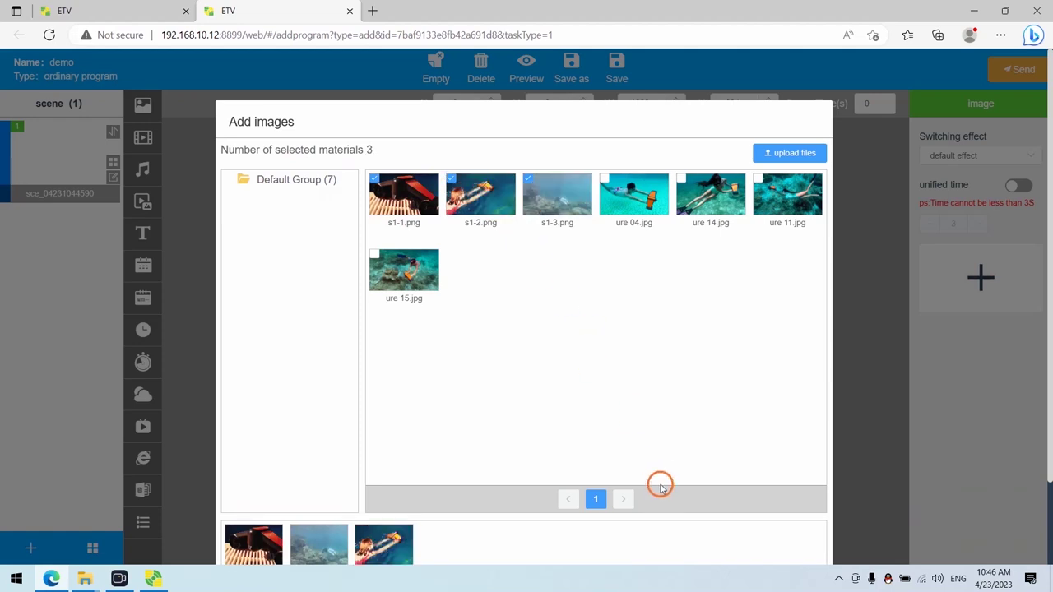
scroll(719, 285, down, 2)
scroll(719, 296, up, 2)
scroll(719, 296, down, 2)
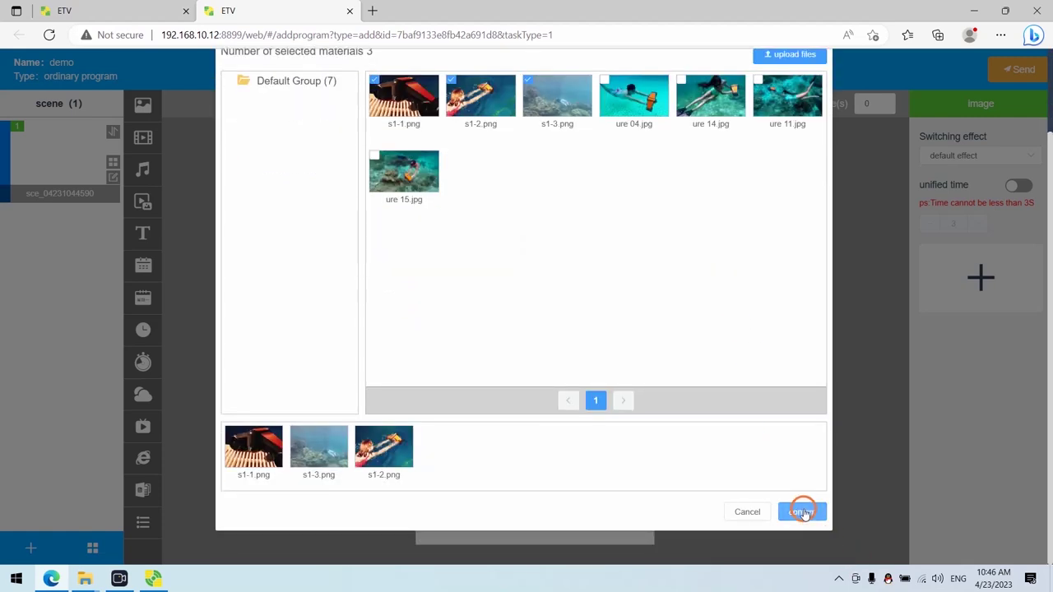
click(802, 512)
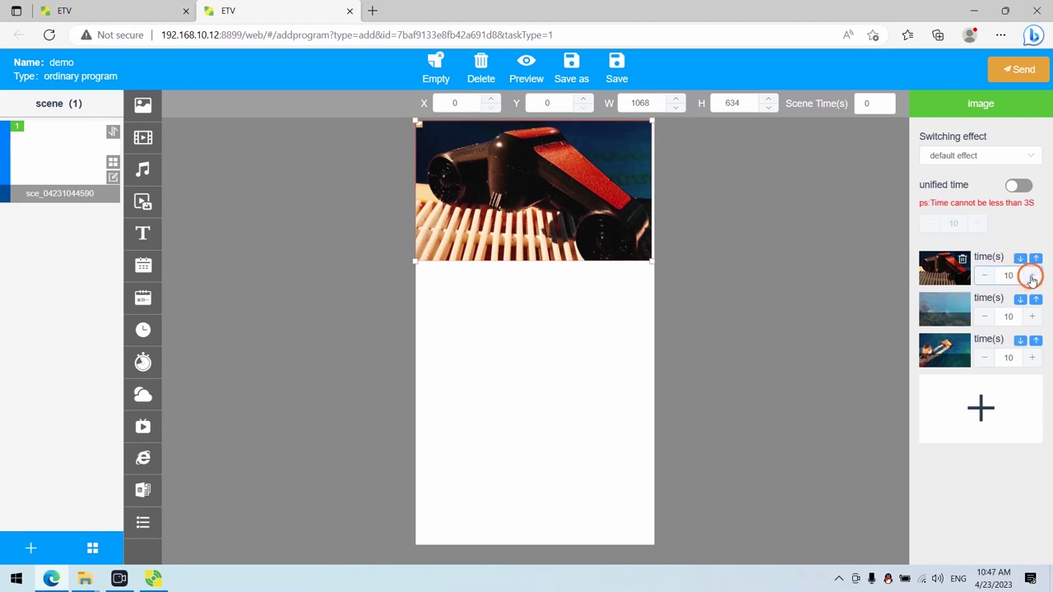
Step: Set the first picture's display time to 19 seconds and move the third picture up one place
click(1032, 277)
click(1032, 276)
click(1032, 276)
click(1032, 276)
click(1032, 276)
click(1032, 276)
click(1031, 276)
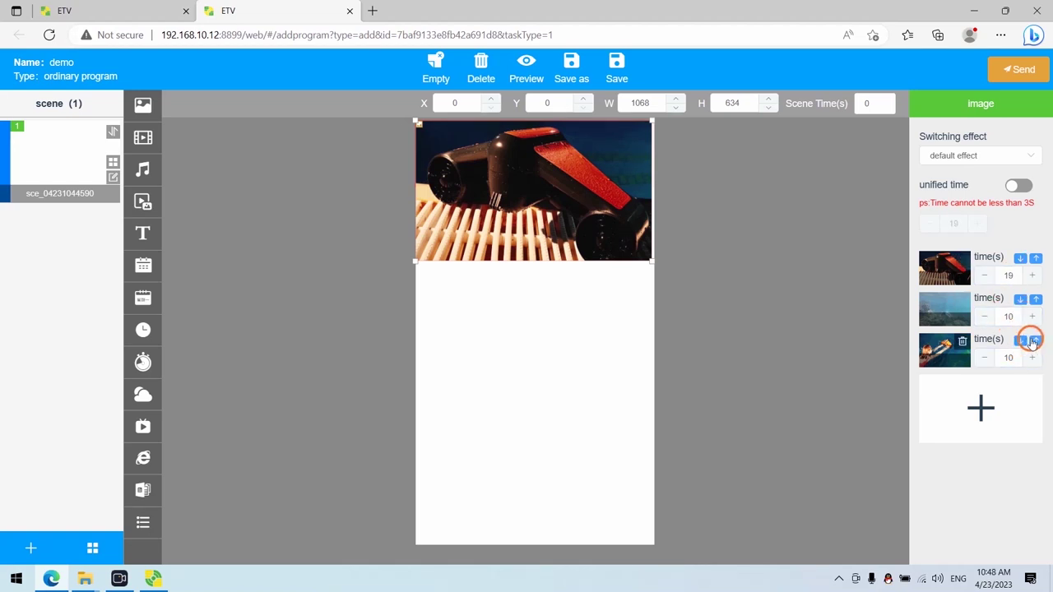
click(1036, 341)
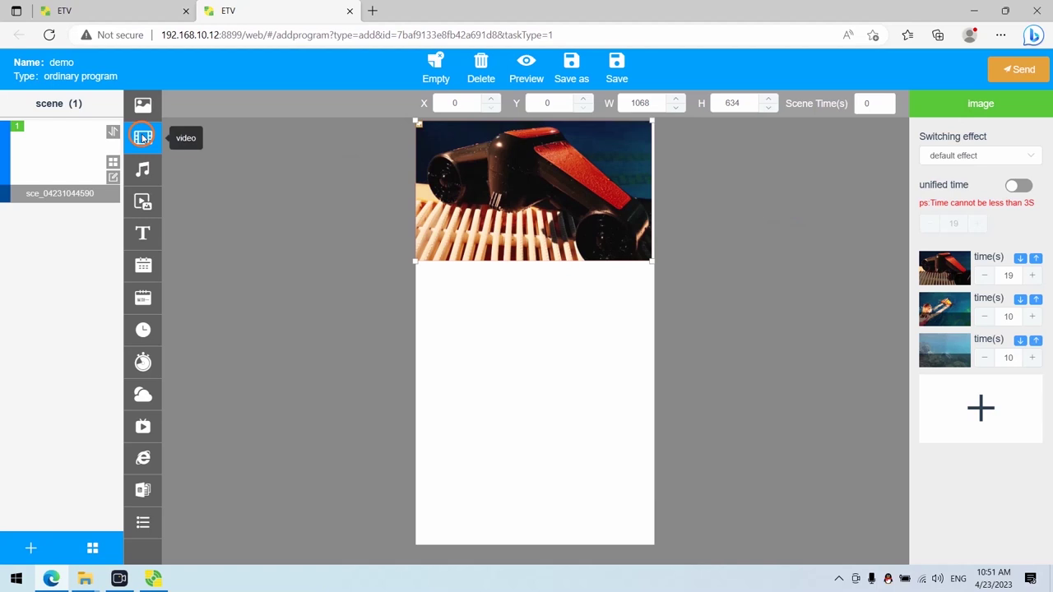
Step: Place a video area about 1079 × 599 directly below the image area and widen the image area to the full canvas width
click(142, 136)
click(421, 121)
drag(420, 122, 457, 198)
drag(438, 316, 433, 290)
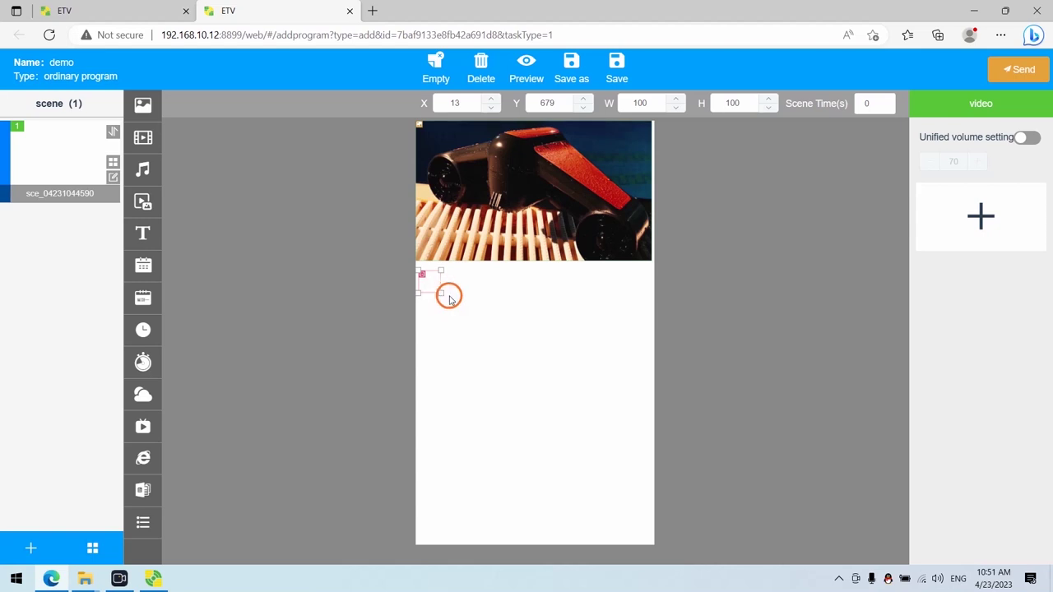
drag(560, 378, 653, 399)
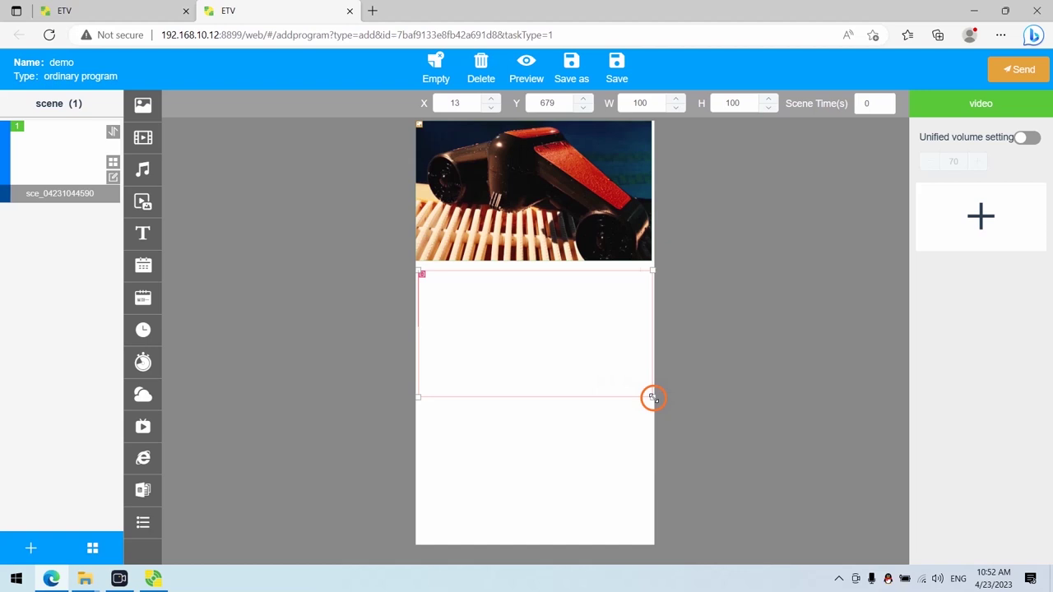
drag(573, 348, 576, 343)
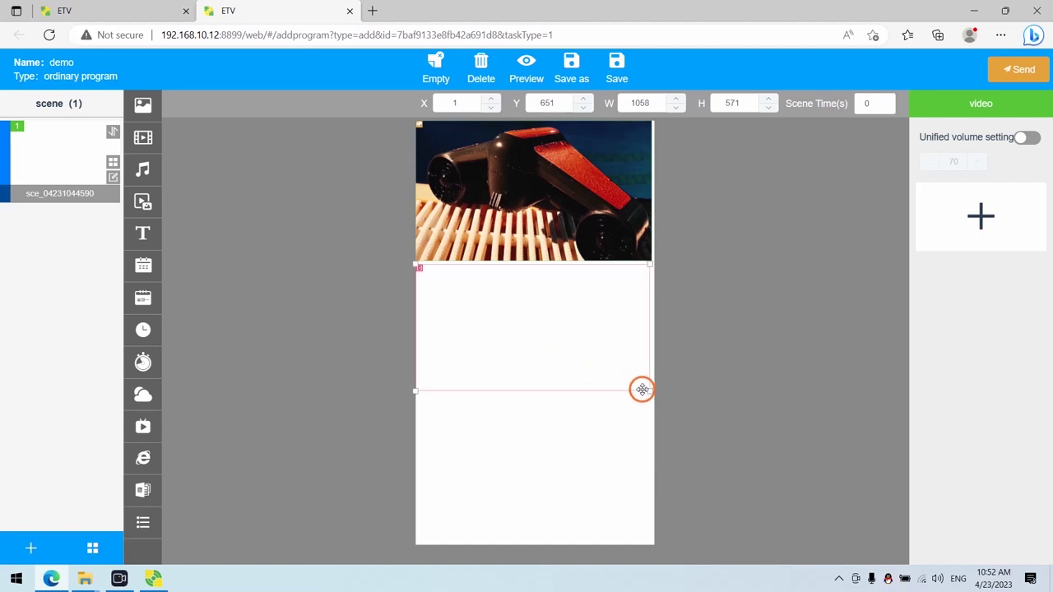
drag(654, 396, 657, 397)
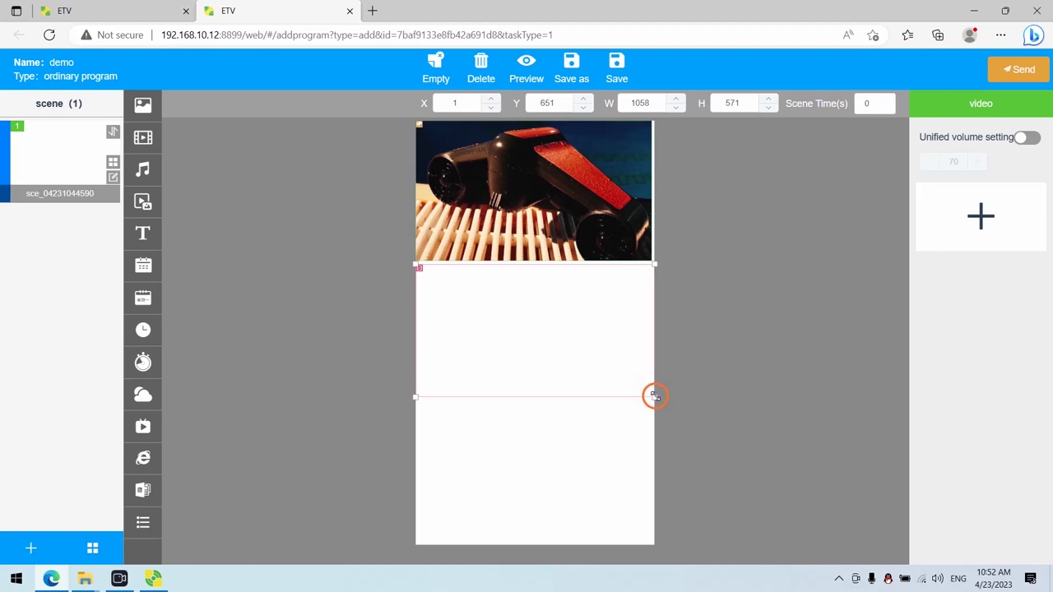
click(578, 129)
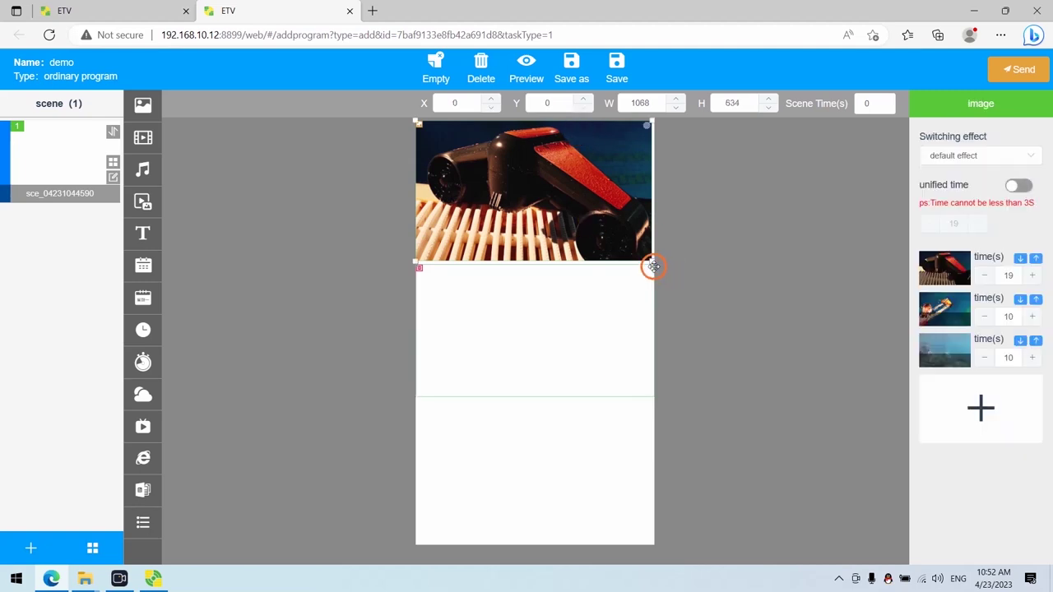
drag(650, 260, 660, 265)
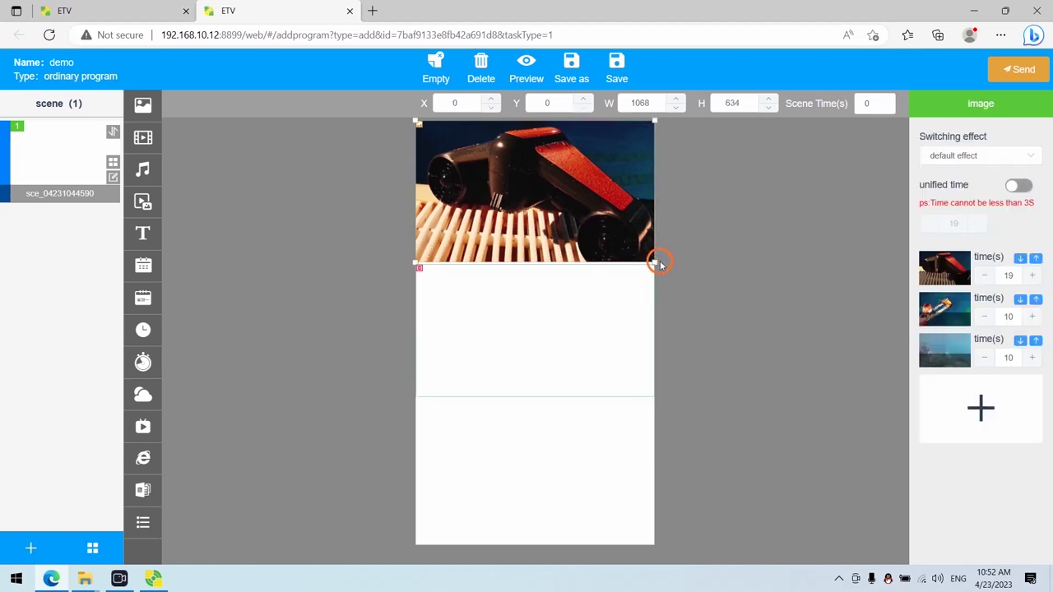
Step: Add both Default Group videos, S2视频广告.mp4 and deo-01.mp4, to the video area
click(600, 302)
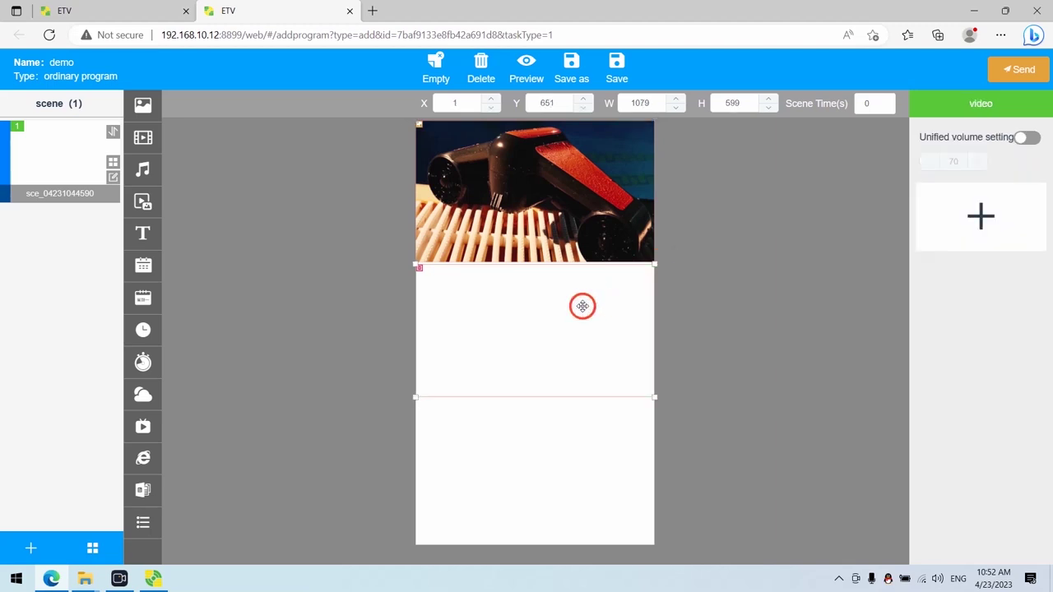
click(982, 218)
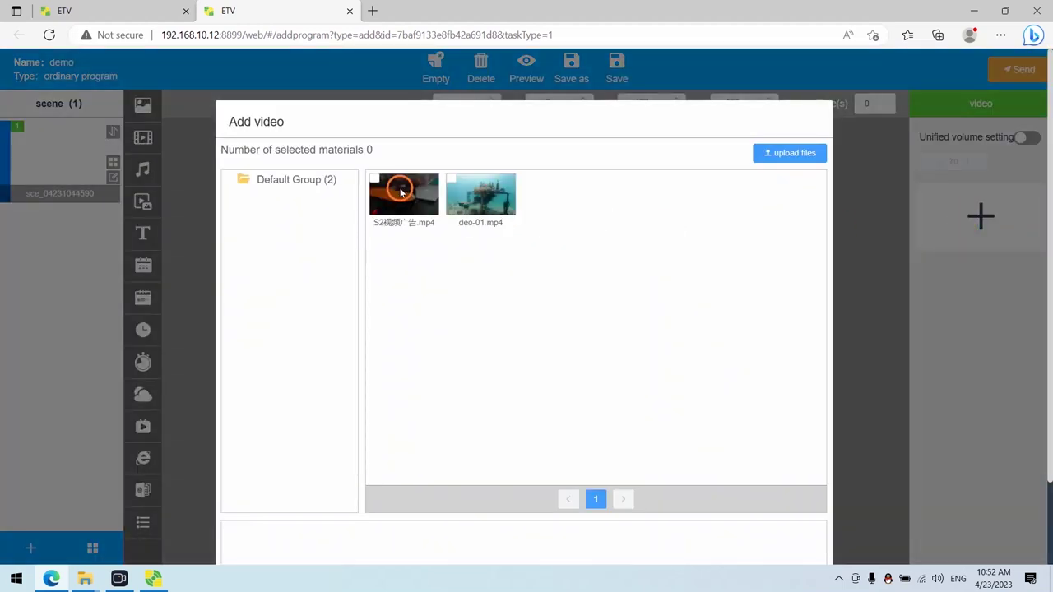
click(376, 181)
click(376, 181)
click(376, 181)
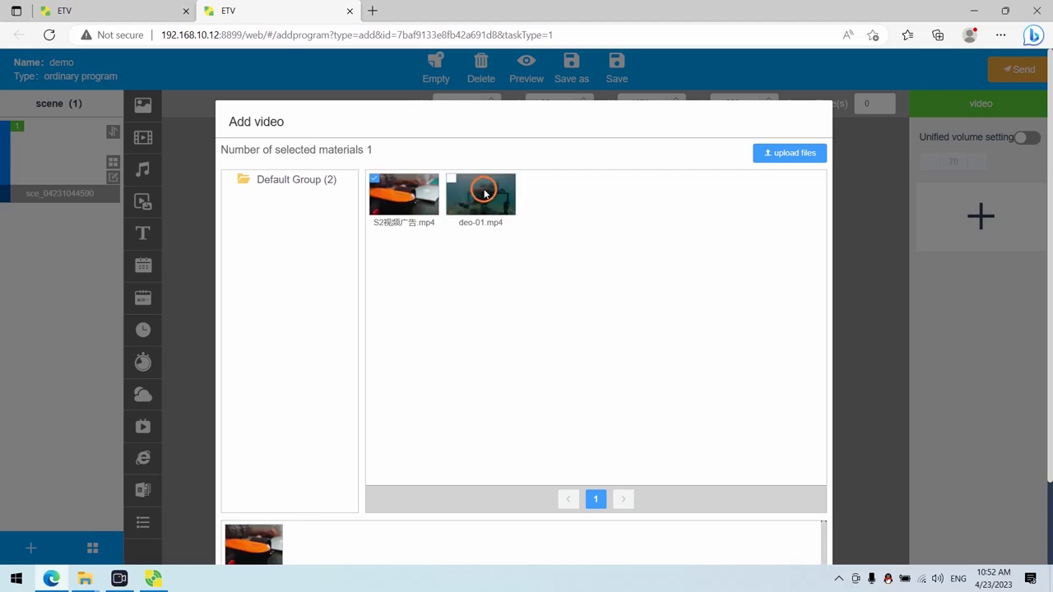
scroll(580, 292, down, 2)
scroll(584, 296, up, 2)
scroll(655, 327, down, 1)
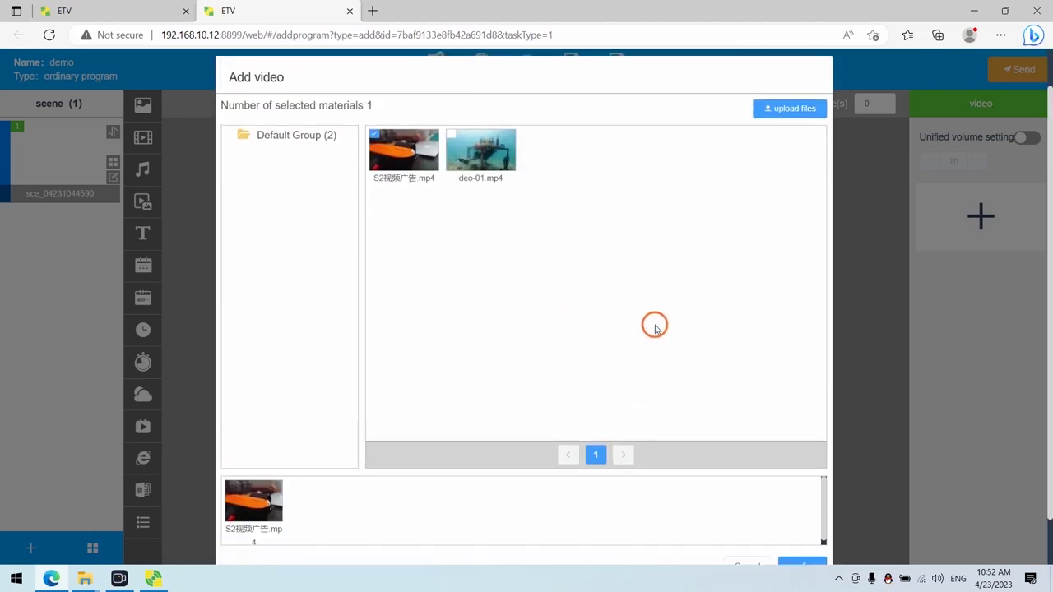
scroll(655, 327, down, 1)
scroll(520, 163, up, 1)
scroll(520, 163, up, 1)
scroll(564, 237, down, 2)
scroll(564, 238, up, 2)
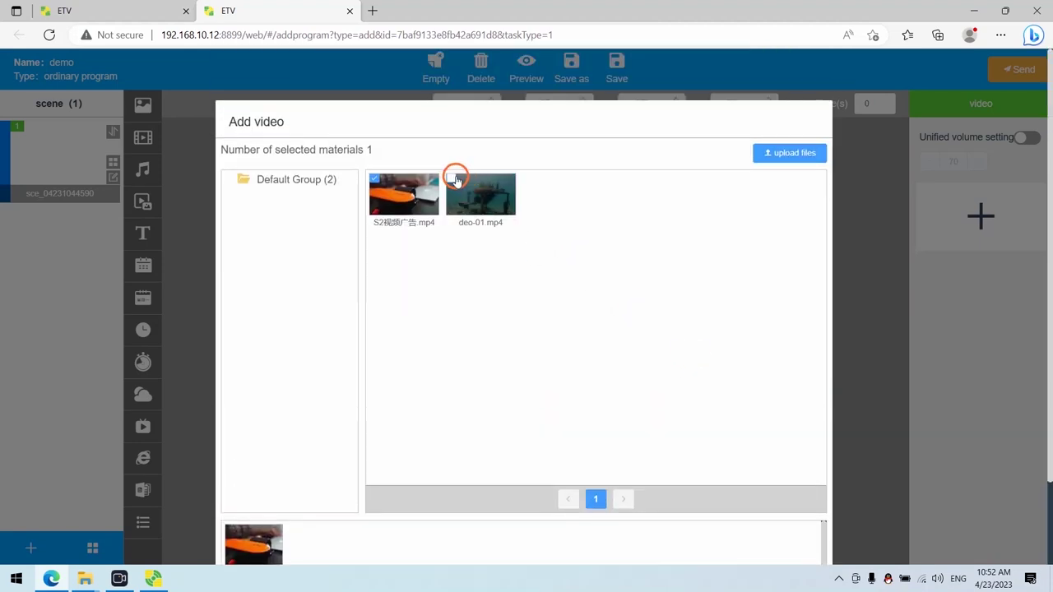
click(452, 178)
scroll(625, 313, down, 2)
click(806, 512)
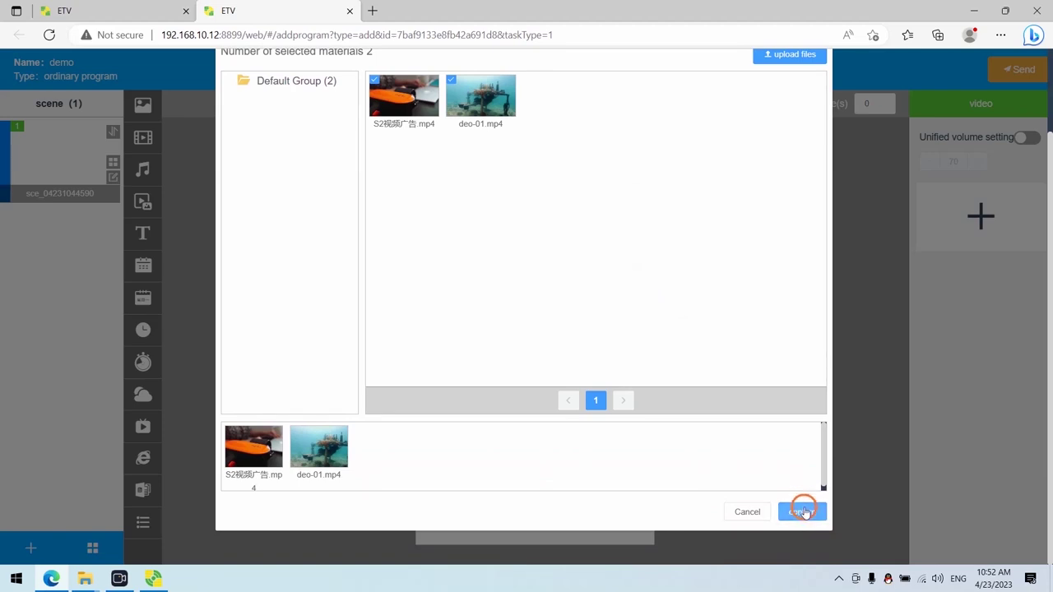
click(805, 512)
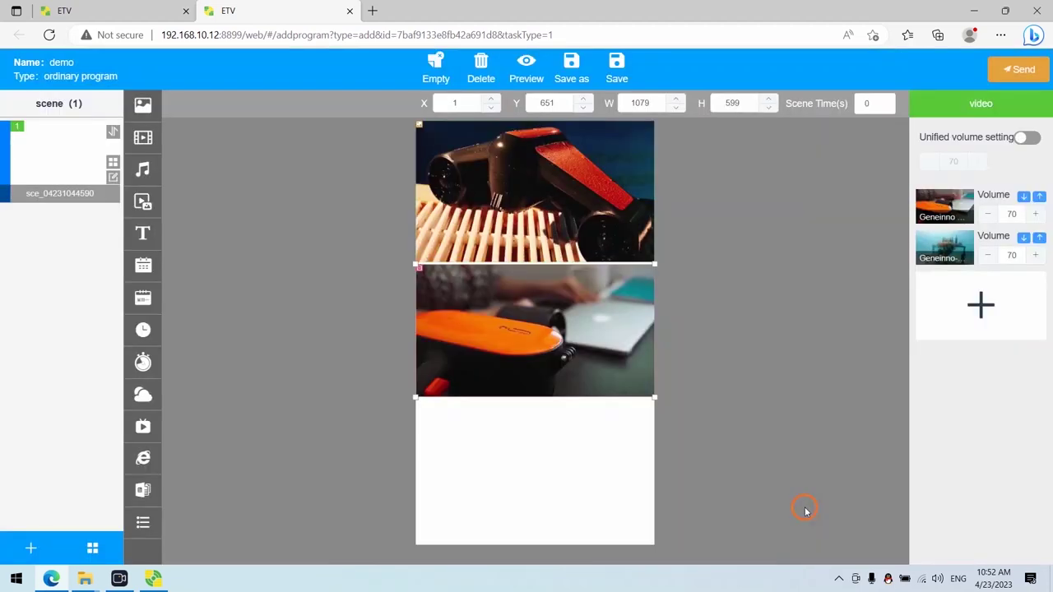
Step: Place a second image area about 1077 × 650 below the video area, filling the empty lower part of the canvas
click(565, 454)
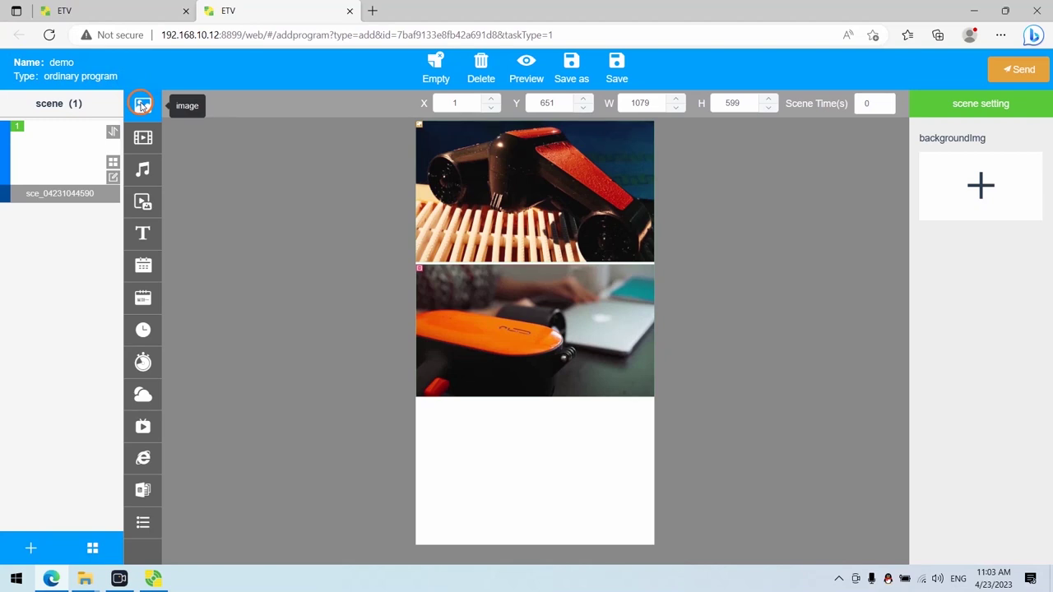
drag(447, 421, 447, 421)
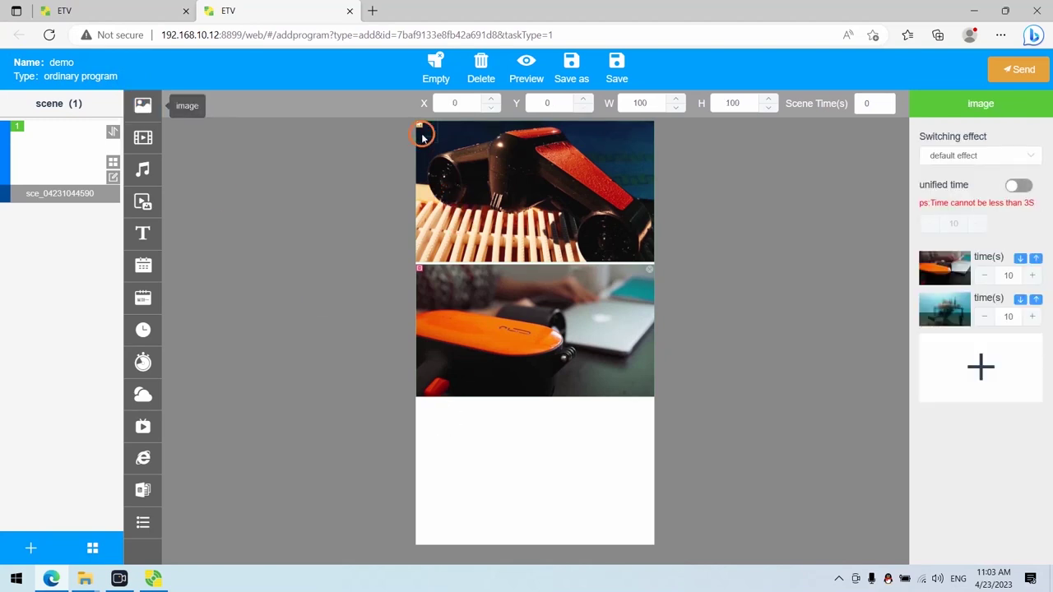
drag(428, 136, 656, 542)
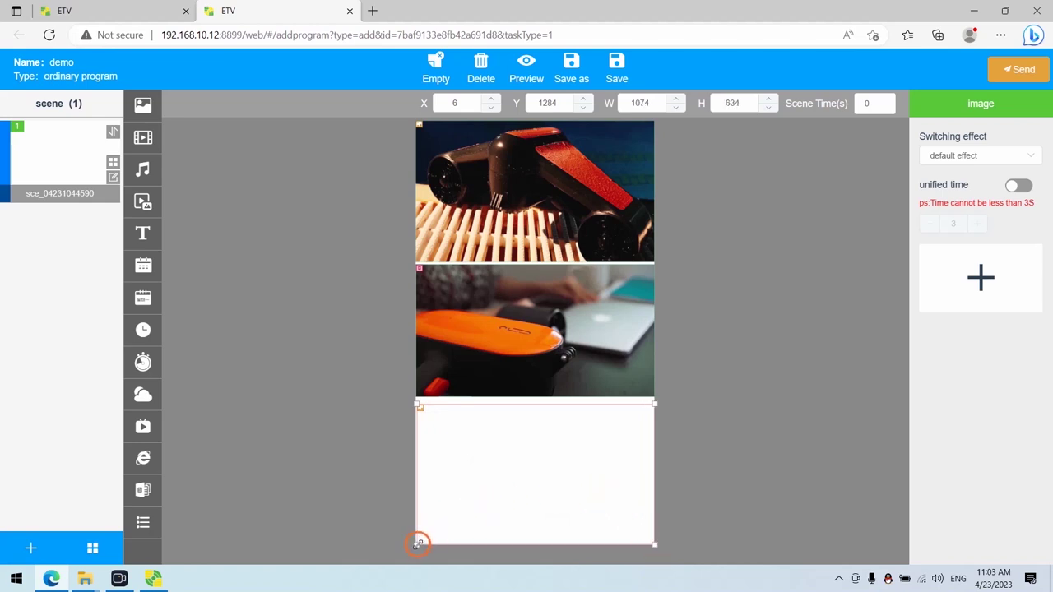
drag(415, 544, 412, 541)
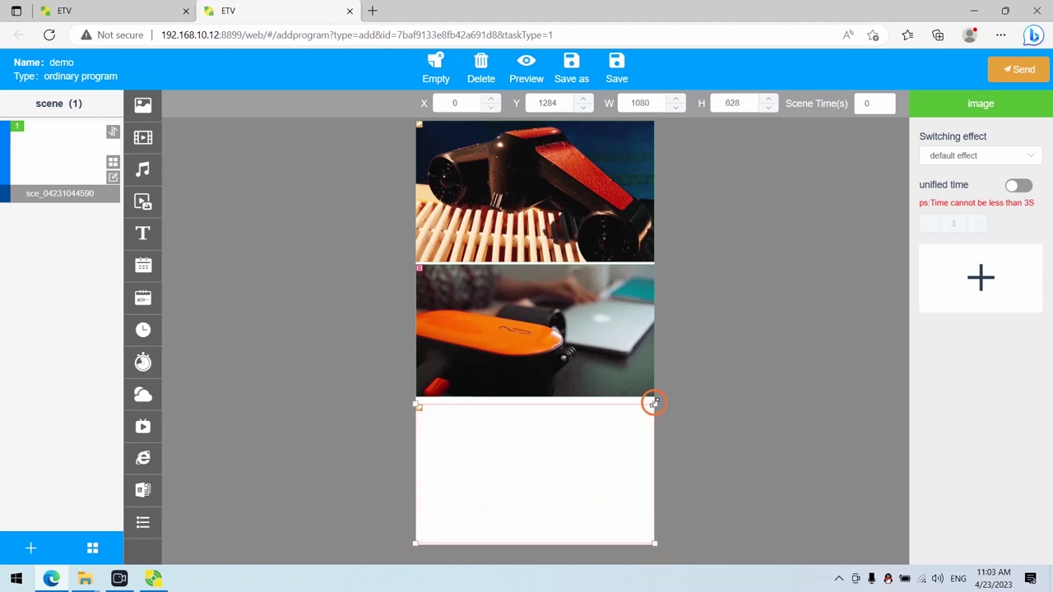
drag(652, 401, 652, 399)
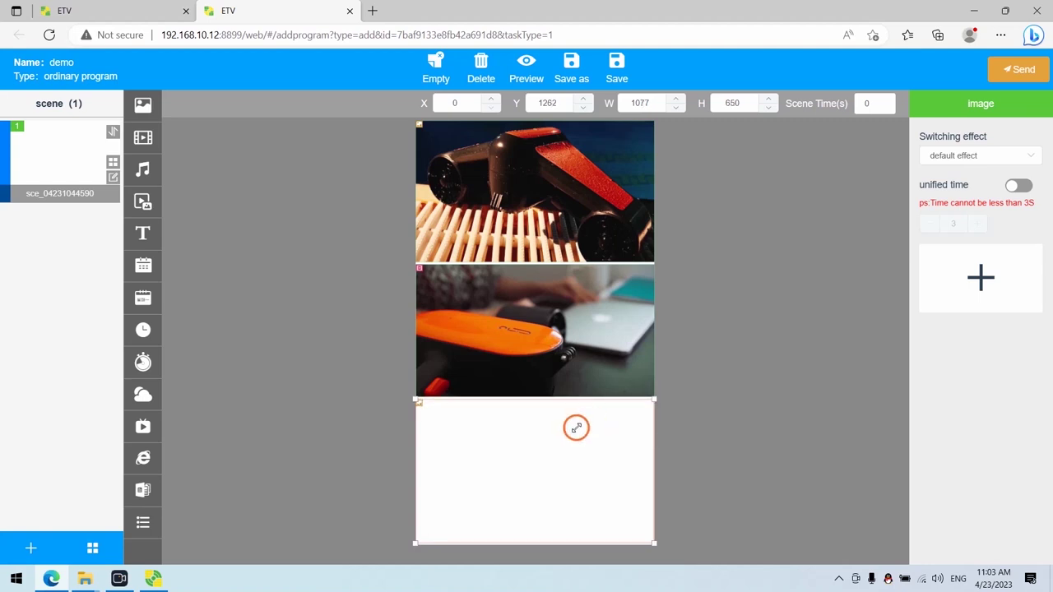
Step: Add ure 04.jpg, ure 14.jpg, ure 11.jpg and ure 15.jpg from the Default Group to the lower image area
click(983, 274)
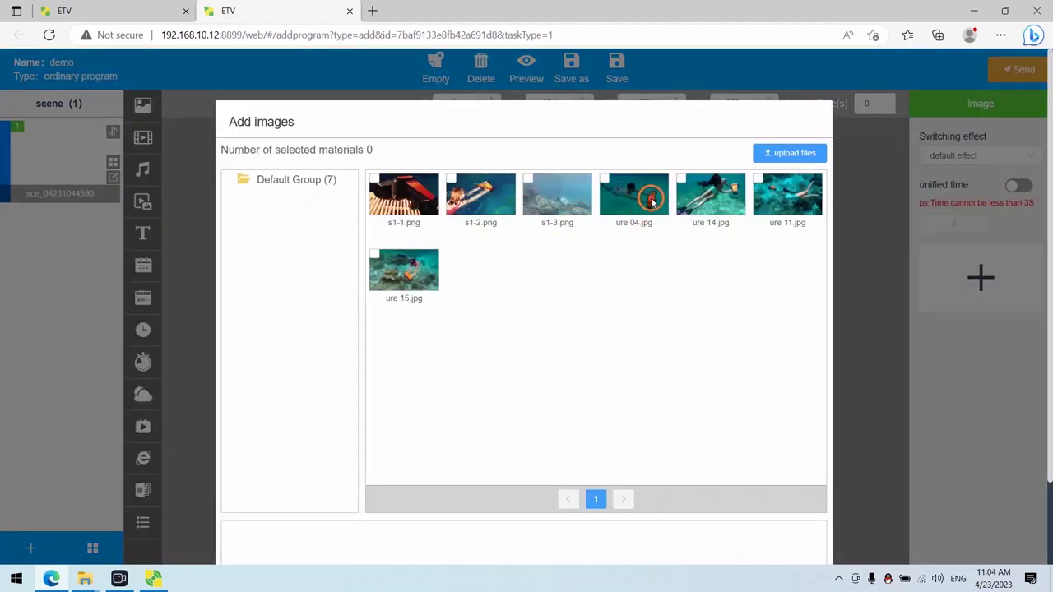
click(681, 177)
click(606, 179)
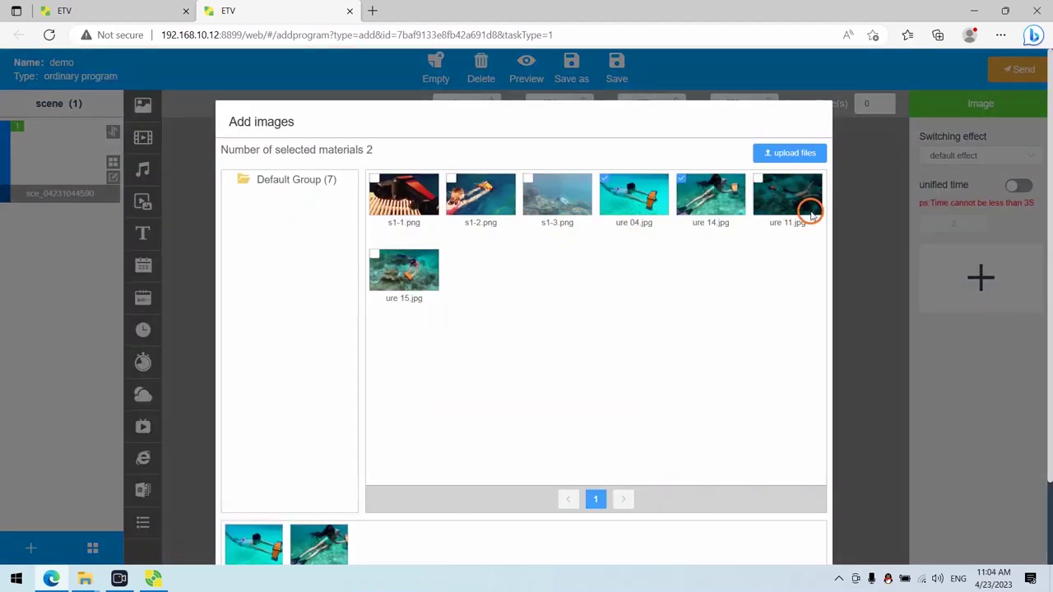
click(760, 179)
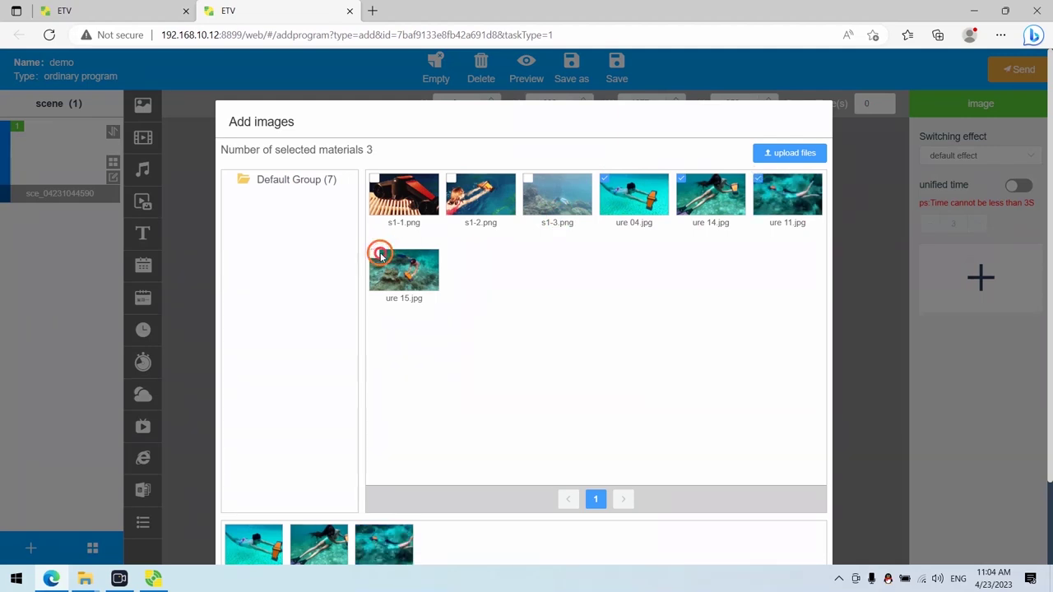
click(375, 254)
scroll(556, 534, down, 2)
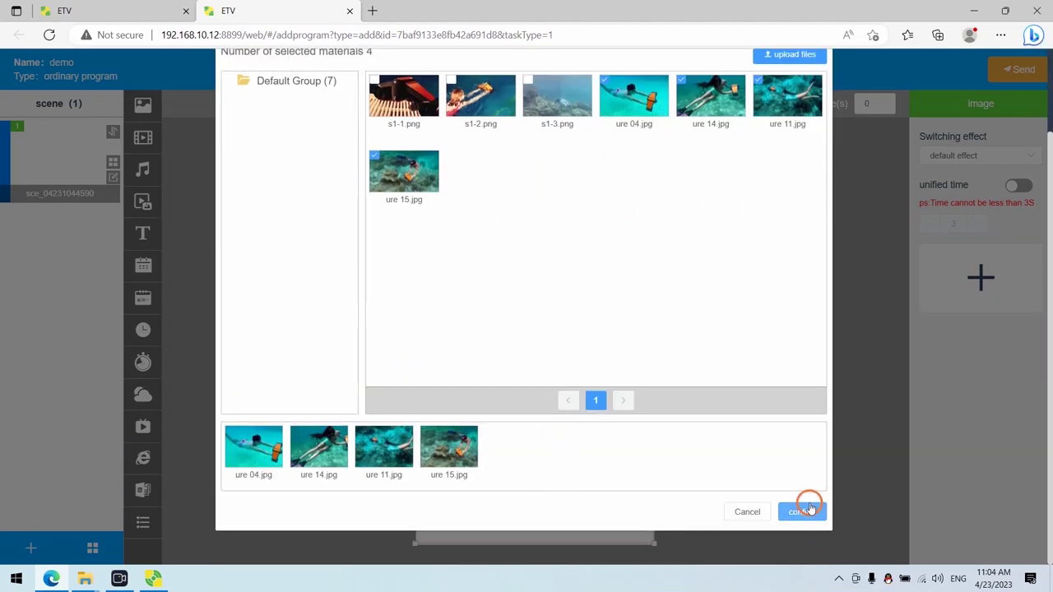
click(808, 508)
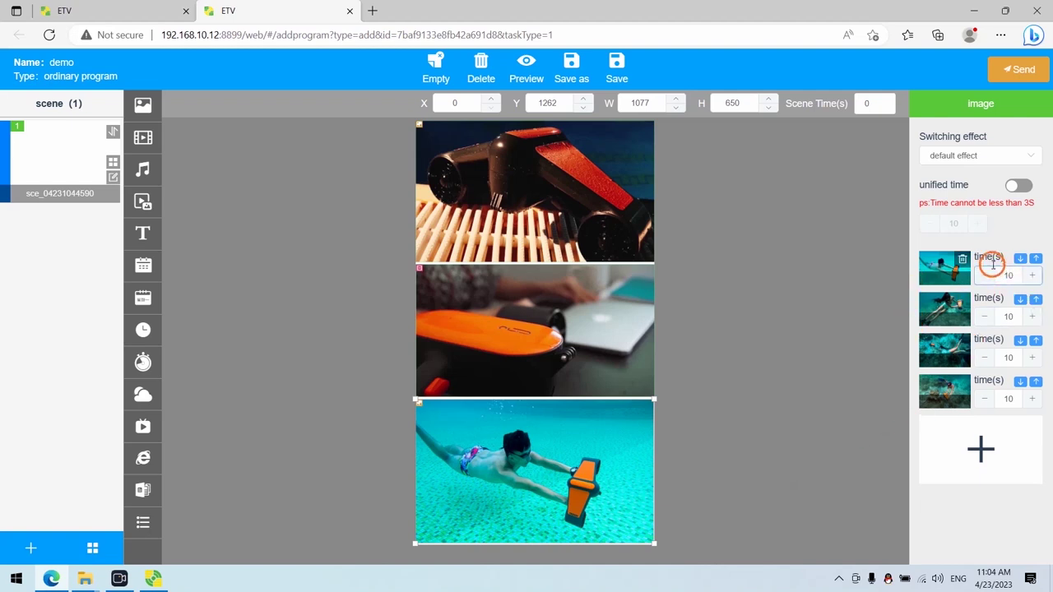
Step: Move the lower area's third picture up one place and set the second picture's display time to 12 seconds
click(1034, 339)
click(1010, 317)
text(2)
click(920, 315)
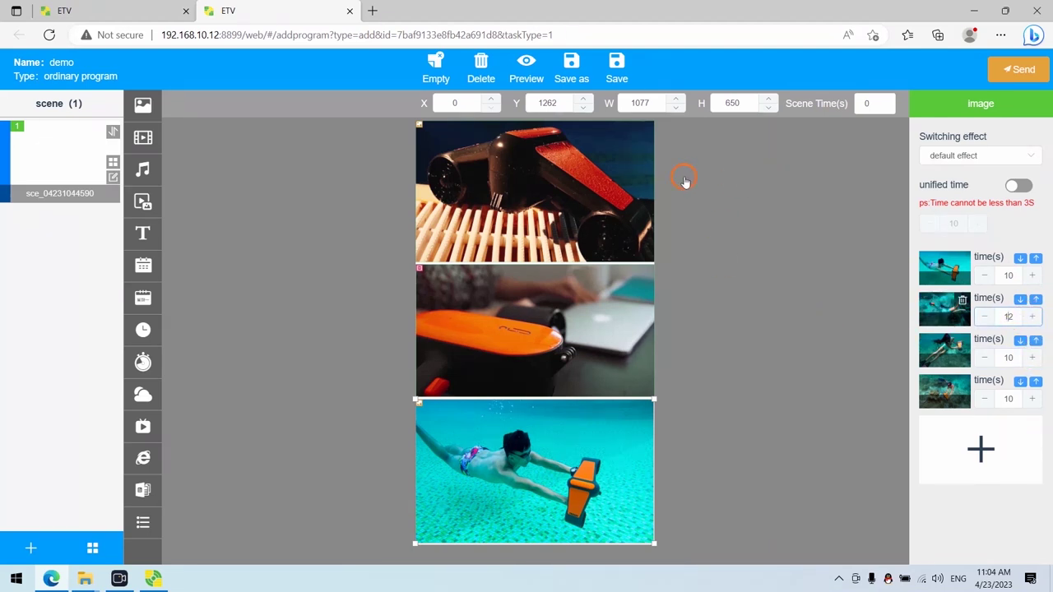